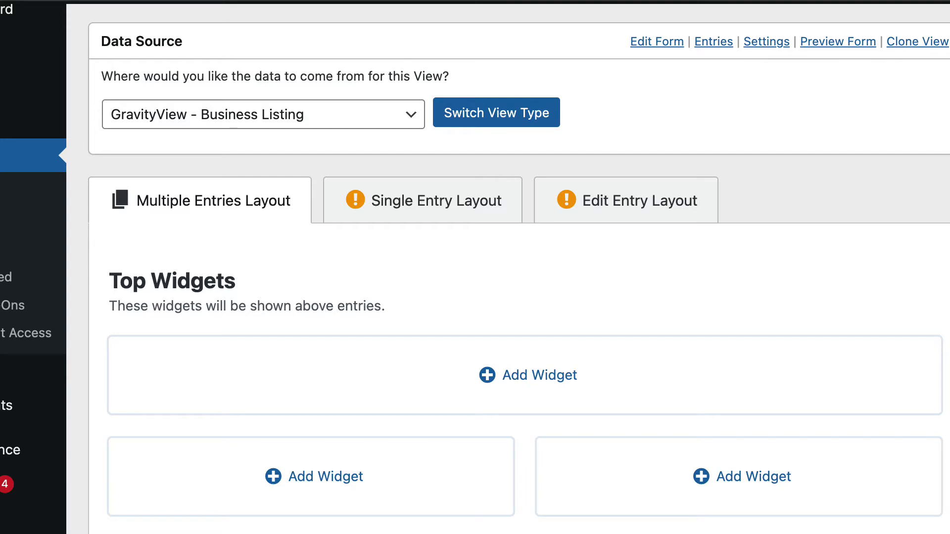
{"action": "scroll", "coordinate": [495, 297], "scroll_direction": "down", "scroll_amount": 10}
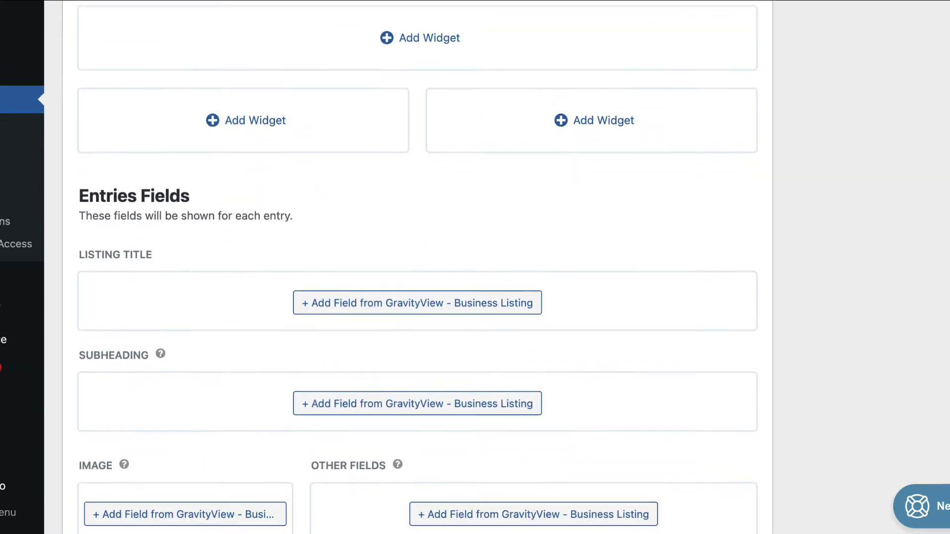
{"action": "scroll", "coordinate": [415, 267], "scroll_direction": "down", "scroll_amount": 6}
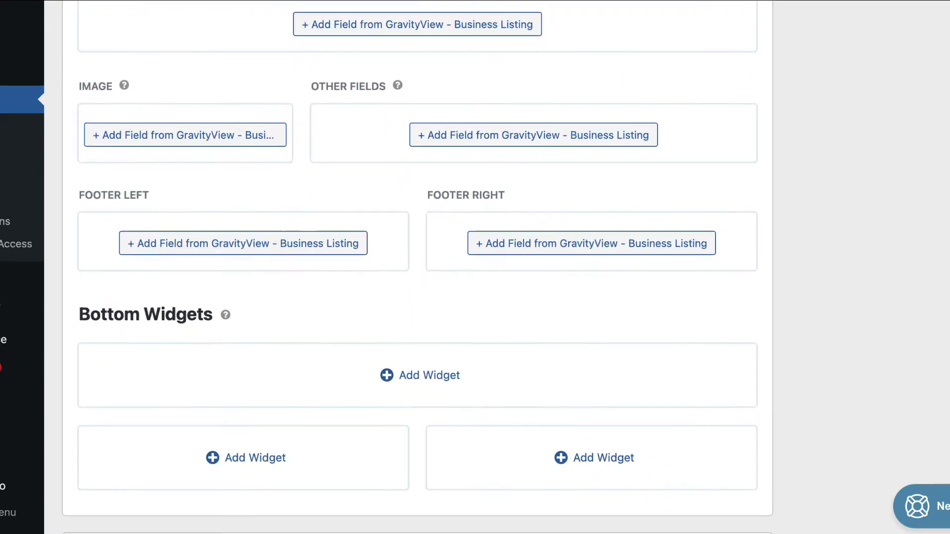
{"action": "scroll", "coordinate": [416, 268], "scroll_direction": "down", "scroll_amount": 1}
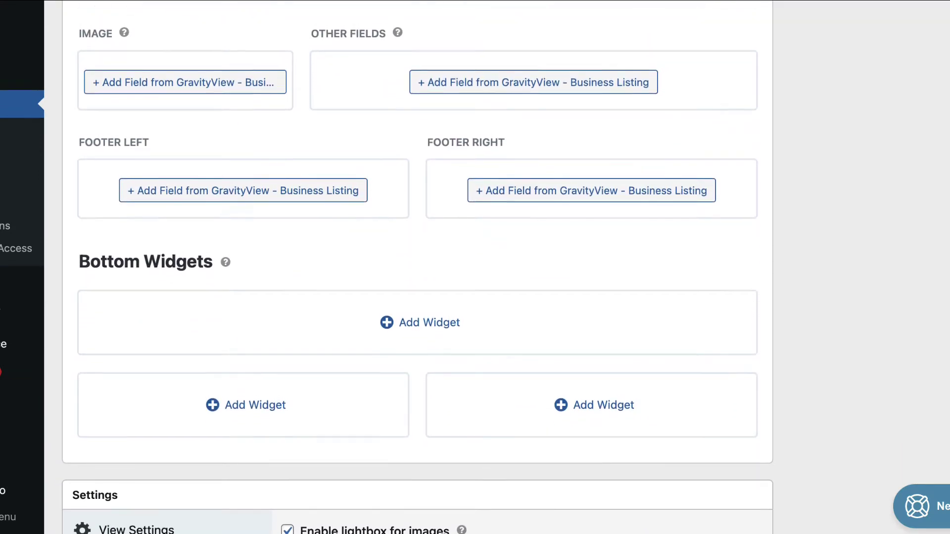
{"action": "scroll", "coordinate": [415, 267], "scroll_direction": "up", "scroll_amount": 4}
{"action": "scroll", "coordinate": [415, 267], "scroll_direction": "up", "scroll_amount": 10}
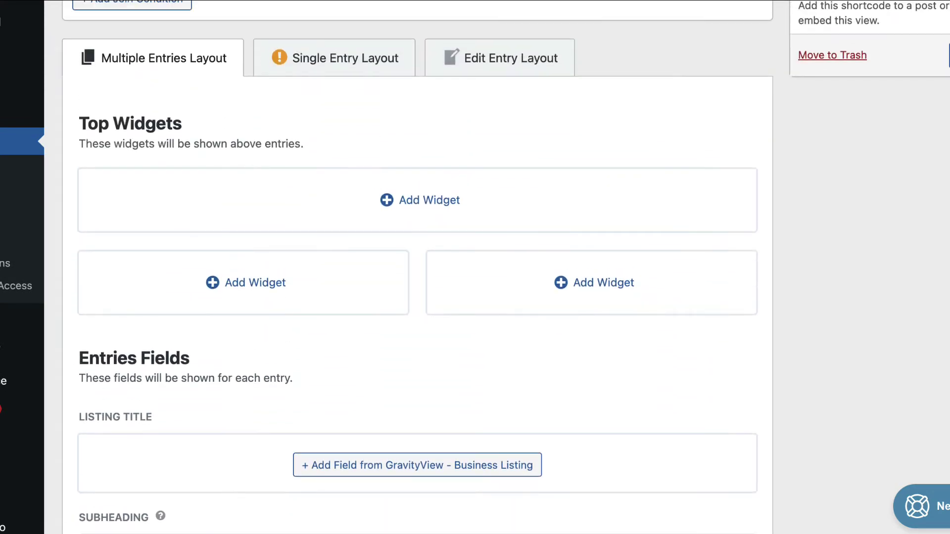
{"action": "scroll", "coordinate": [416, 267], "scroll_direction": "down", "scroll_amount": 4}
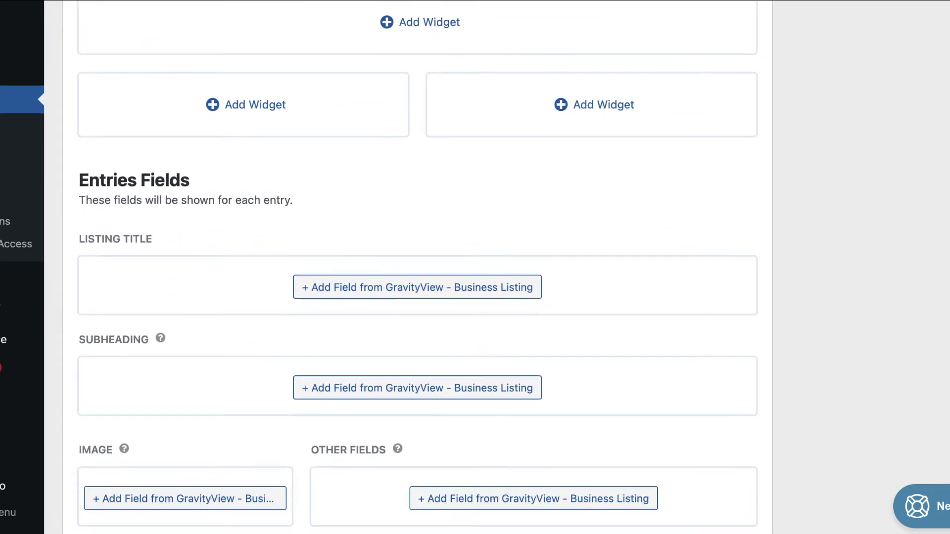
{"action": "scroll", "coordinate": [416, 267], "scroll_direction": "down", "scroll_amount": 10}
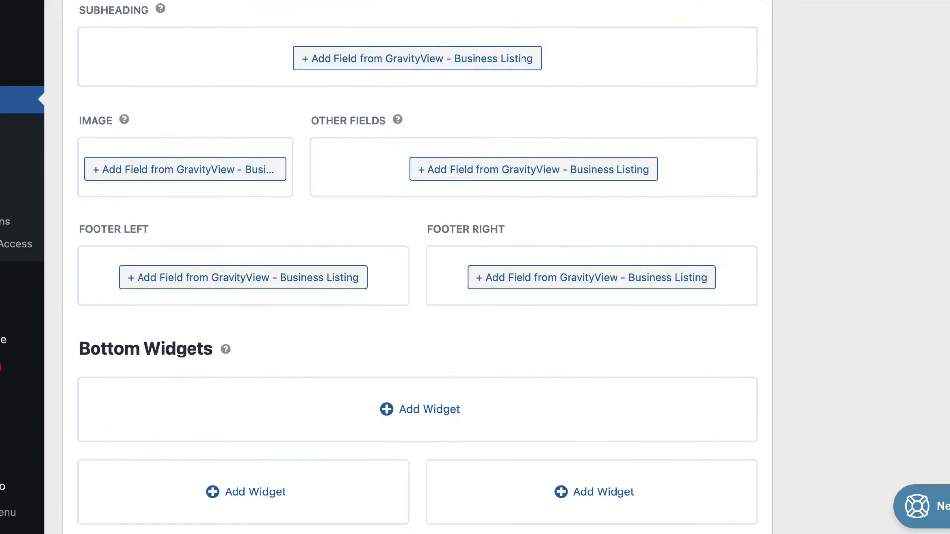
{"action": "scroll", "coordinate": [415, 267], "scroll_direction": "up", "scroll_amount": 12}
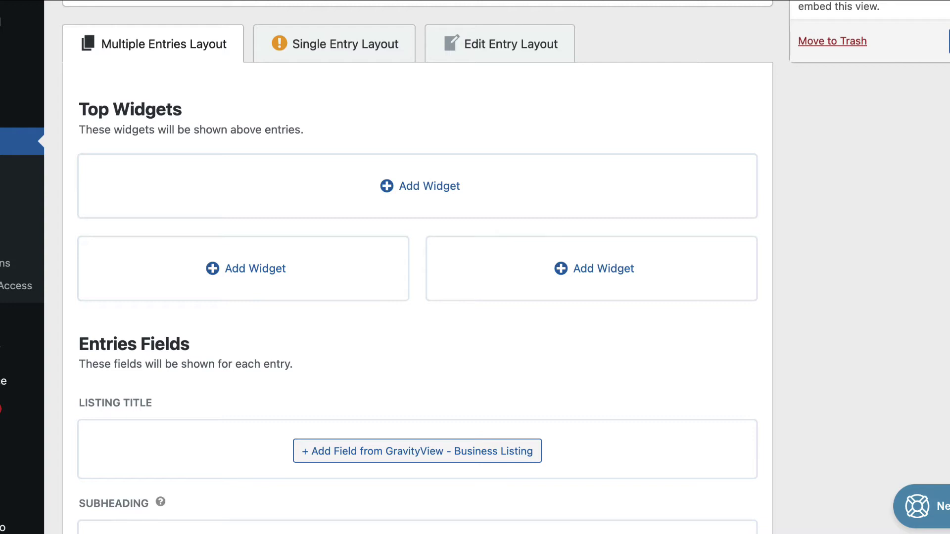
- Add a Search Bar widget to Top Widgets, keeping its search-everything, horizontal defaults
{"action": "scroll", "coordinate": [762, 265], "scroll_direction": "up", "scroll_amount": 1}
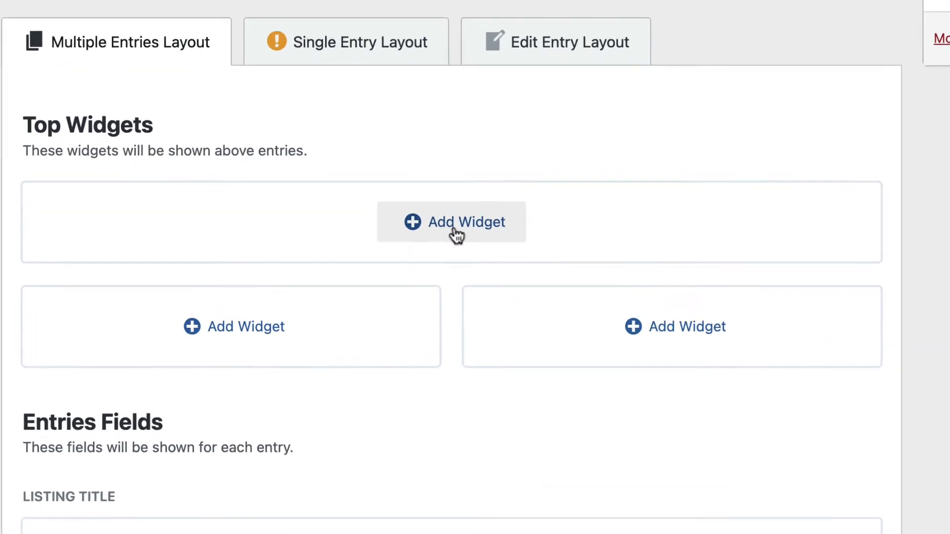
{"action": "left_click", "coordinate": [451, 224]}
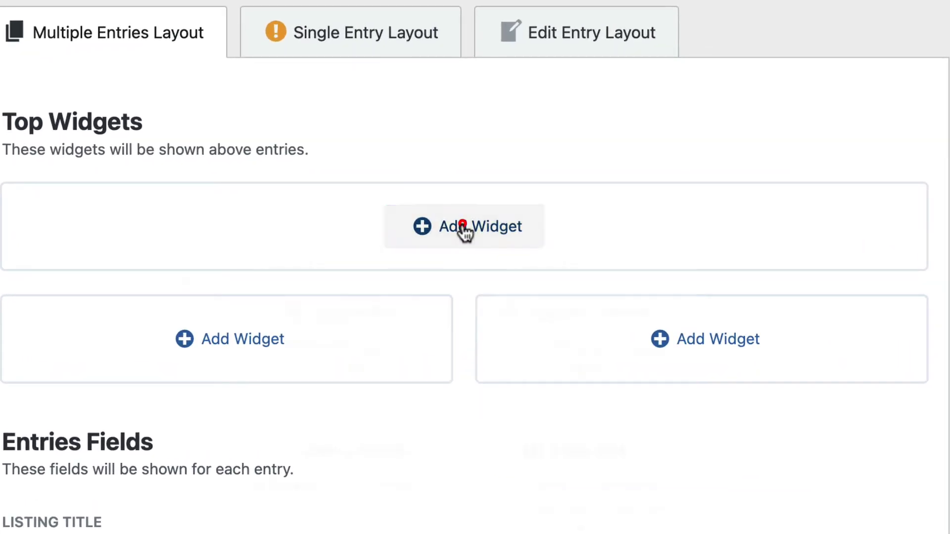
{"action": "scroll", "coordinate": [761, 271], "scroll_direction": "down", "scroll_amount": 5}
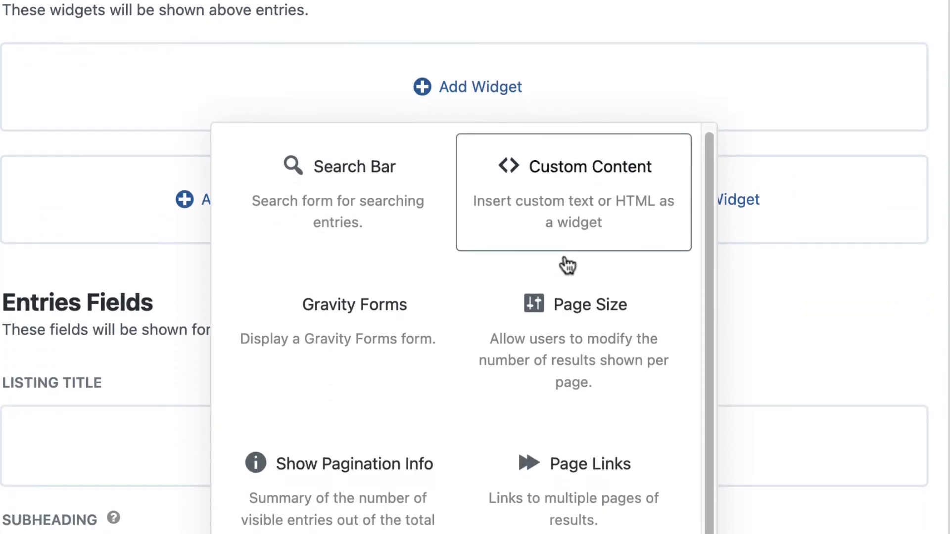
{"action": "scroll", "coordinate": [559, 282], "scroll_direction": "down", "scroll_amount": 3}
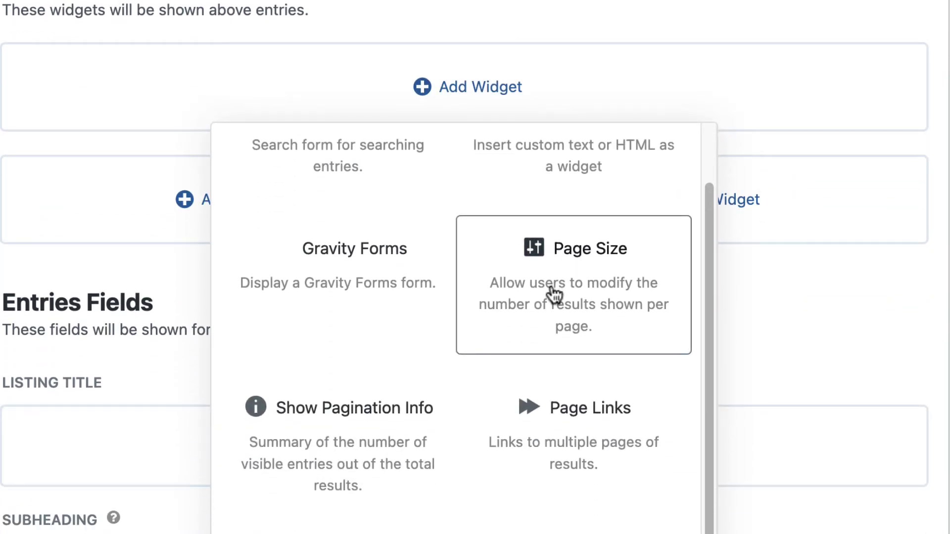
{"action": "scroll", "coordinate": [554, 295], "scroll_direction": "up", "scroll_amount": 2}
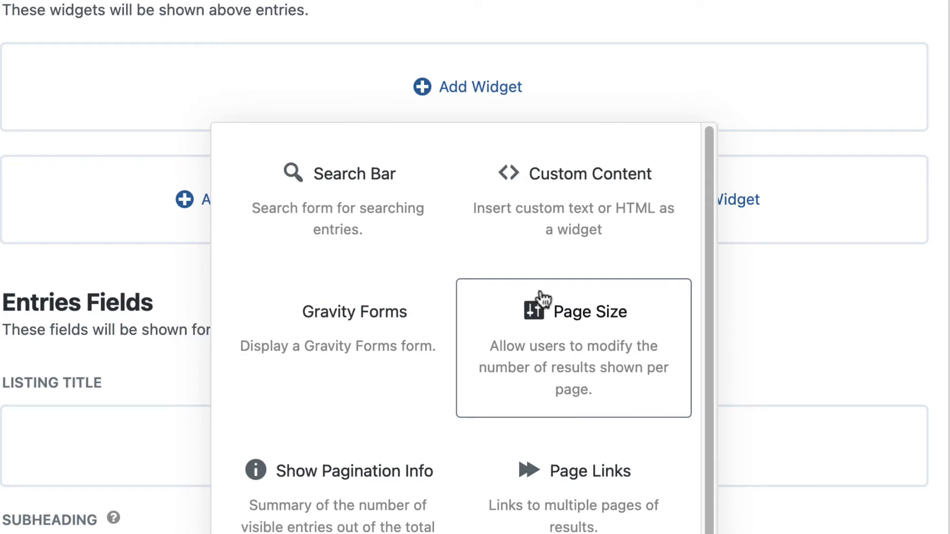
{"action": "left_click", "coordinate": [320, 189]}
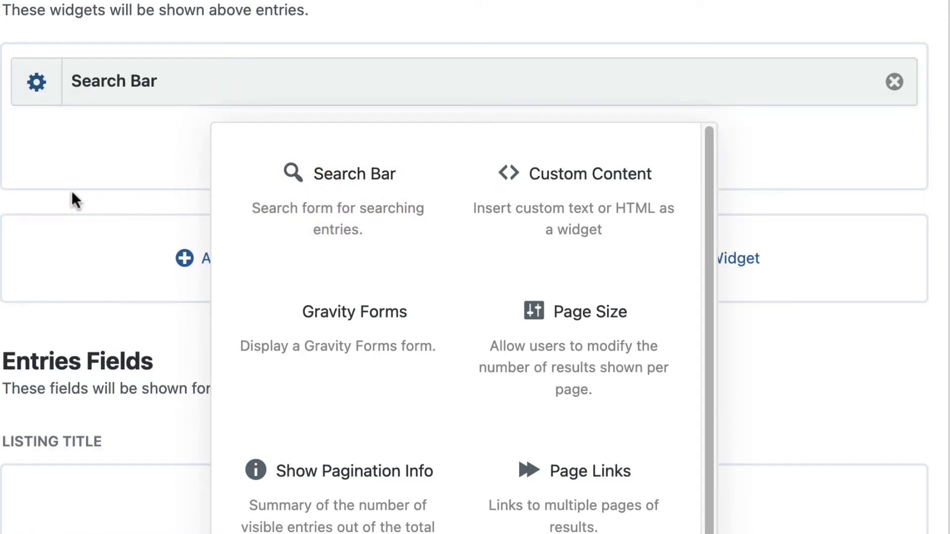
{"action": "left_click", "coordinate": [72, 192]}
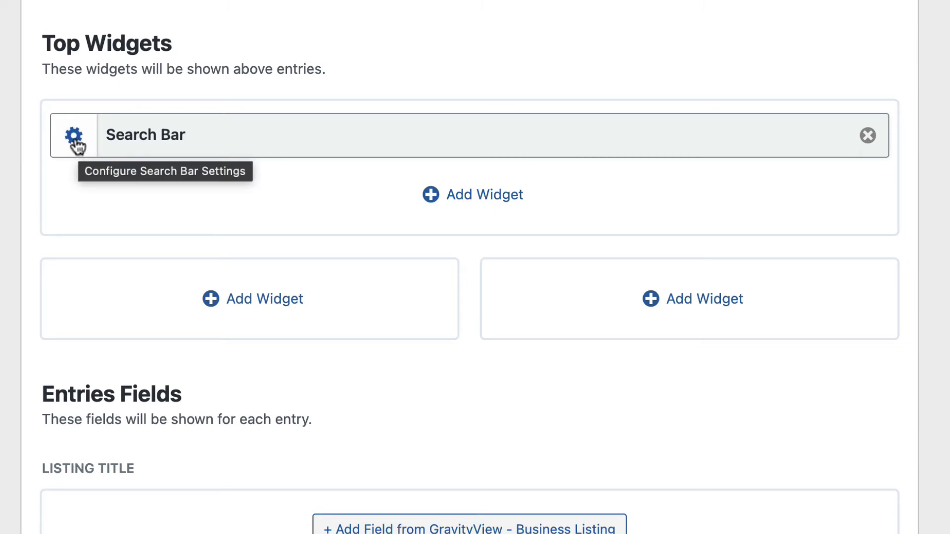
{"action": "left_click", "coordinate": [75, 142]}
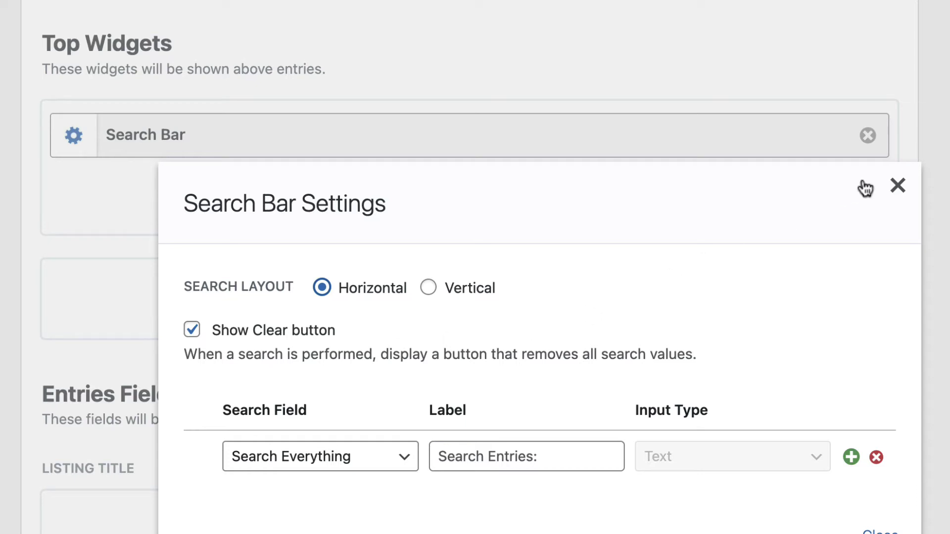
{"action": "left_click", "coordinate": [898, 187]}
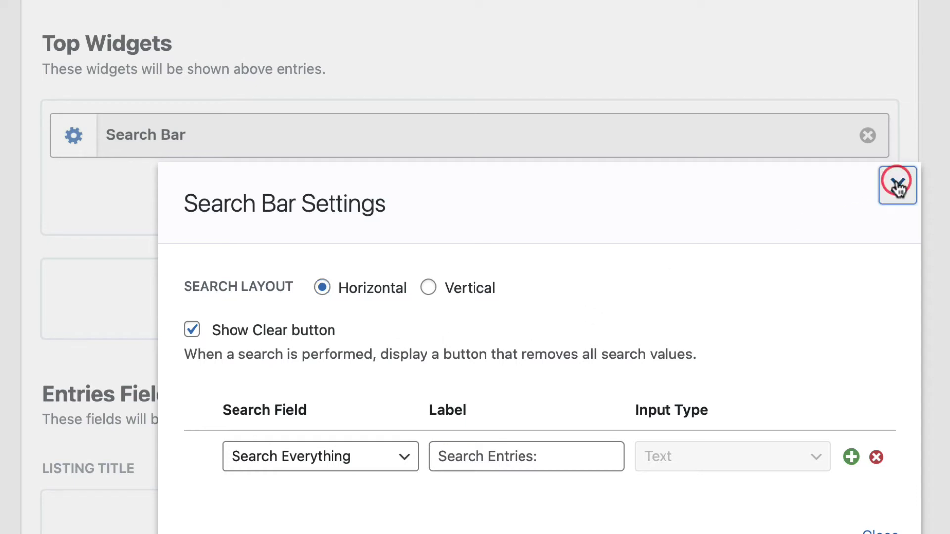
- Add the Show Pagination Info widget to the Bottom Widgets area
{"action": "scroll", "coordinate": [470, 277], "scroll_direction": "down", "scroll_amount": 10}
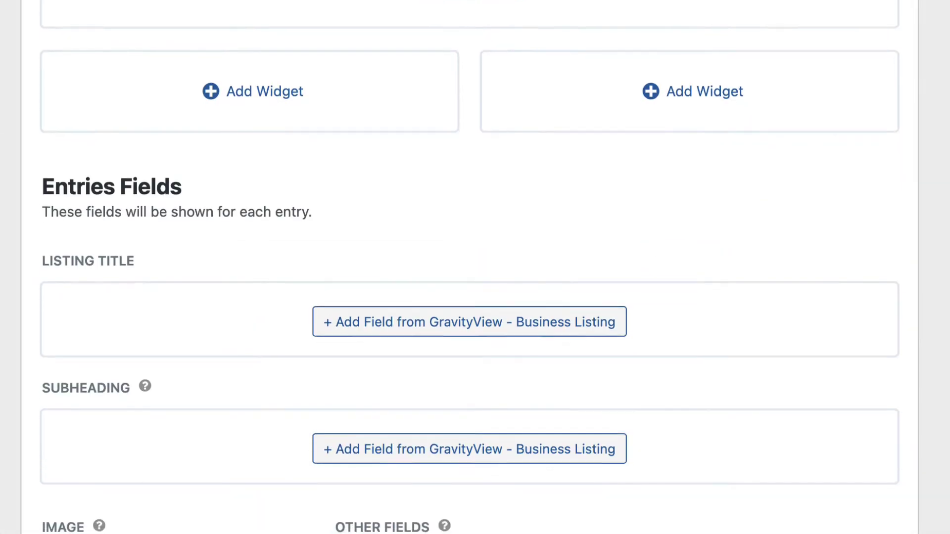
{"action": "scroll", "coordinate": [470, 278], "scroll_direction": "down", "scroll_amount": 8}
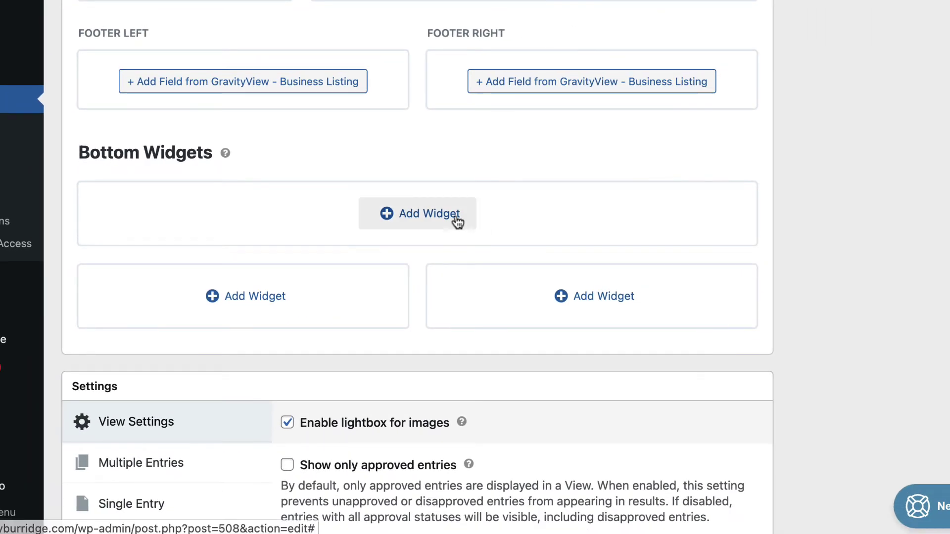
{"action": "left_click", "coordinate": [428, 217]}
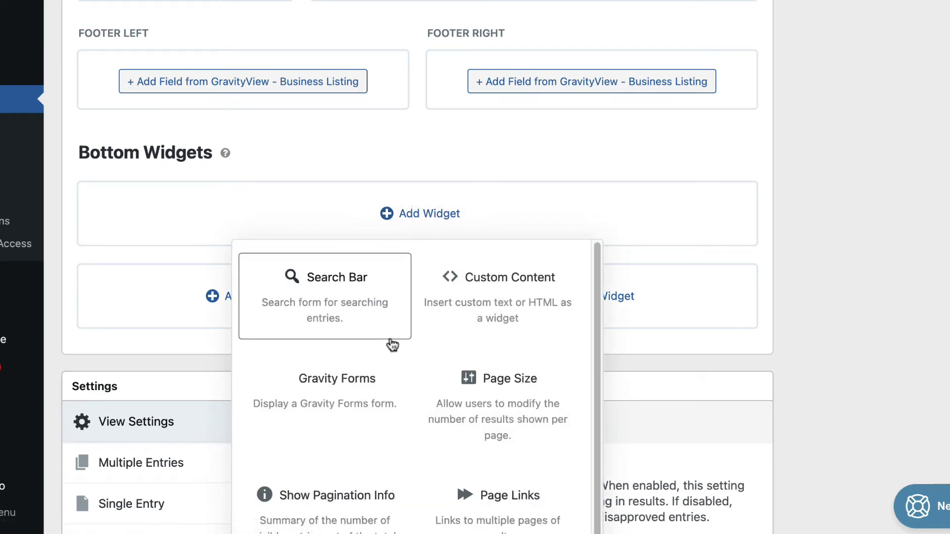
{"action": "scroll", "coordinate": [391, 345], "scroll_direction": "down", "scroll_amount": 1}
{"action": "scroll", "coordinate": [391, 345], "scroll_direction": "down", "scroll_amount": 2}
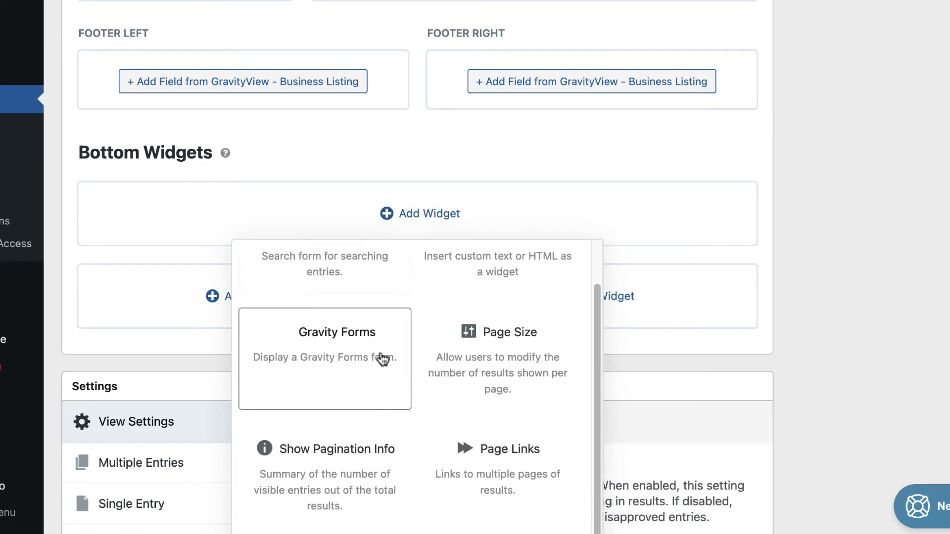
{"action": "left_click", "coordinate": [336, 473]}
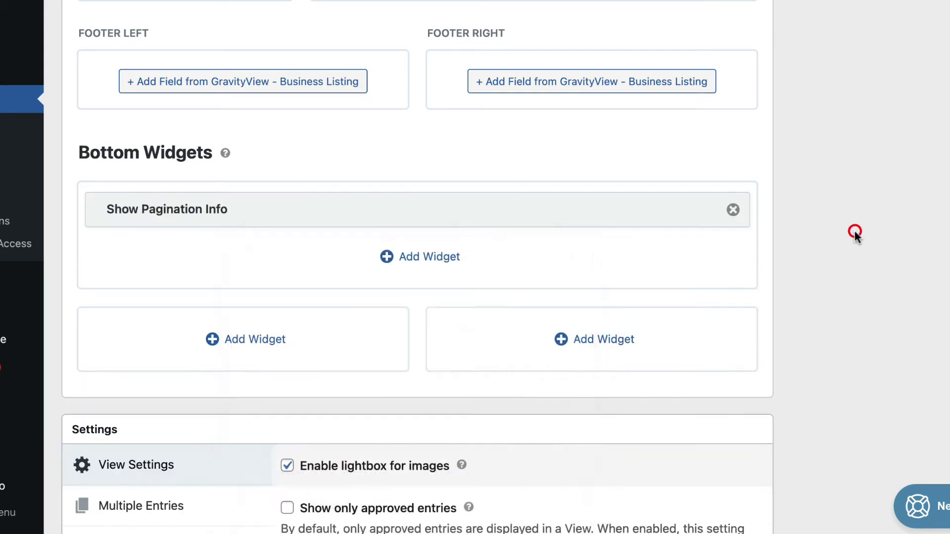
{"action": "scroll", "coordinate": [818, 183], "scroll_direction": "up", "scroll_amount": 6}
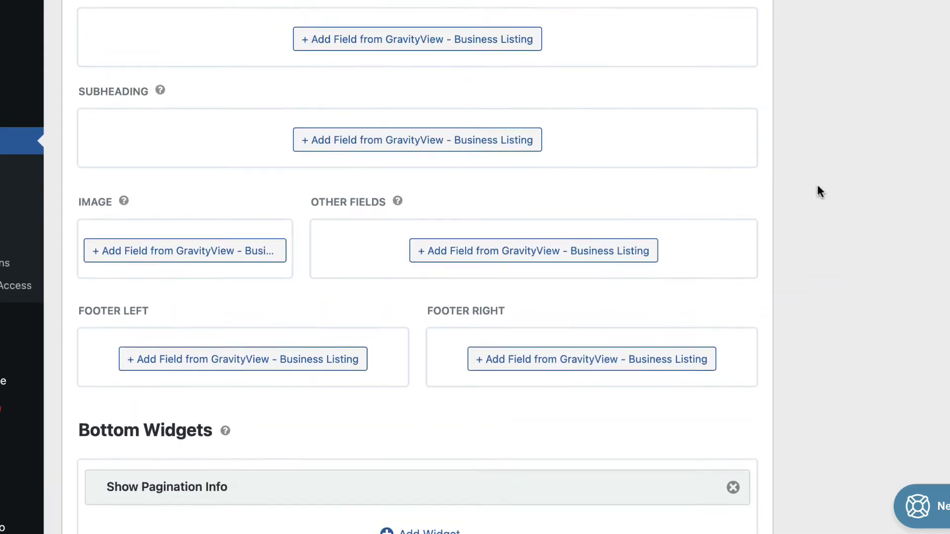
- Use Business Name as the listing title and Business Summary as the subheading
{"action": "scroll", "coordinate": [820, 191], "scroll_direction": "up", "scroll_amount": 2}
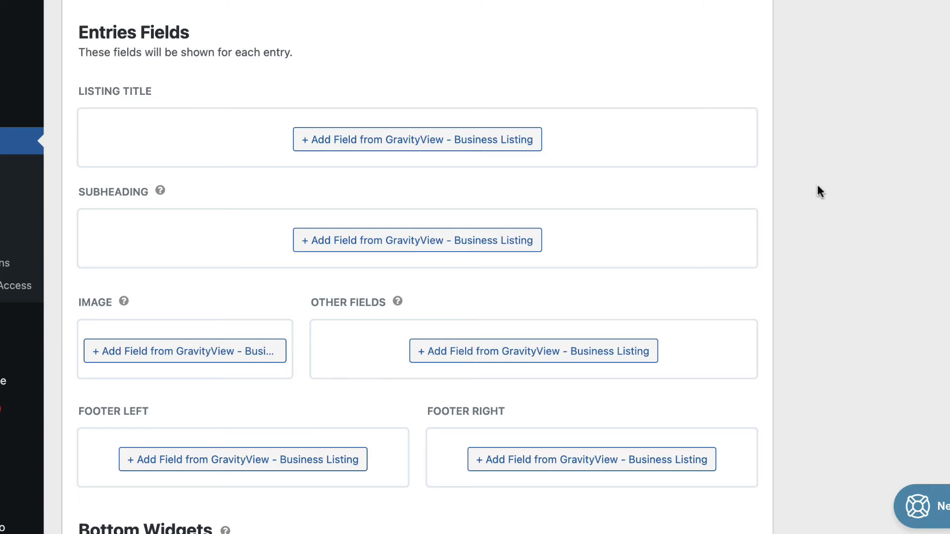
{"action": "scroll", "coordinate": [820, 191], "scroll_direction": "down", "scroll_amount": 1}
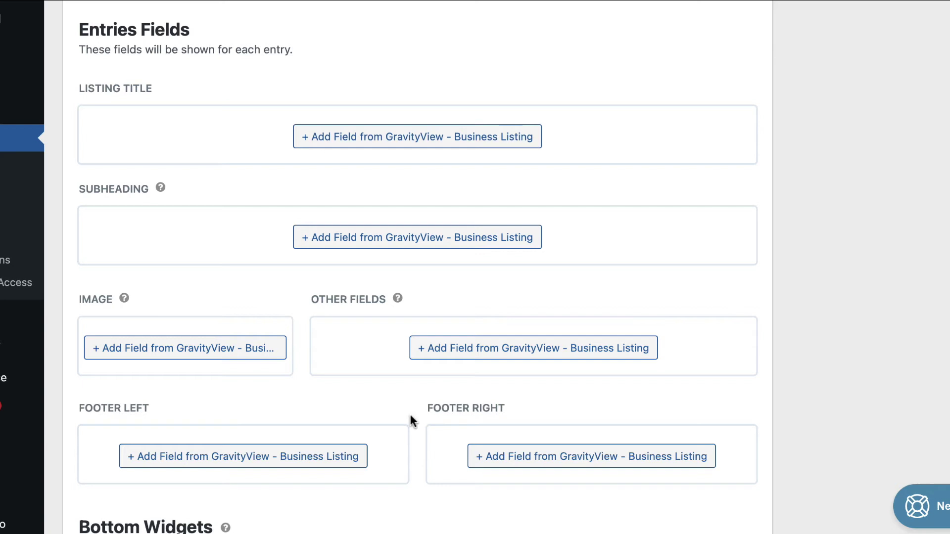
{"action": "left_click", "coordinate": [381, 144]}
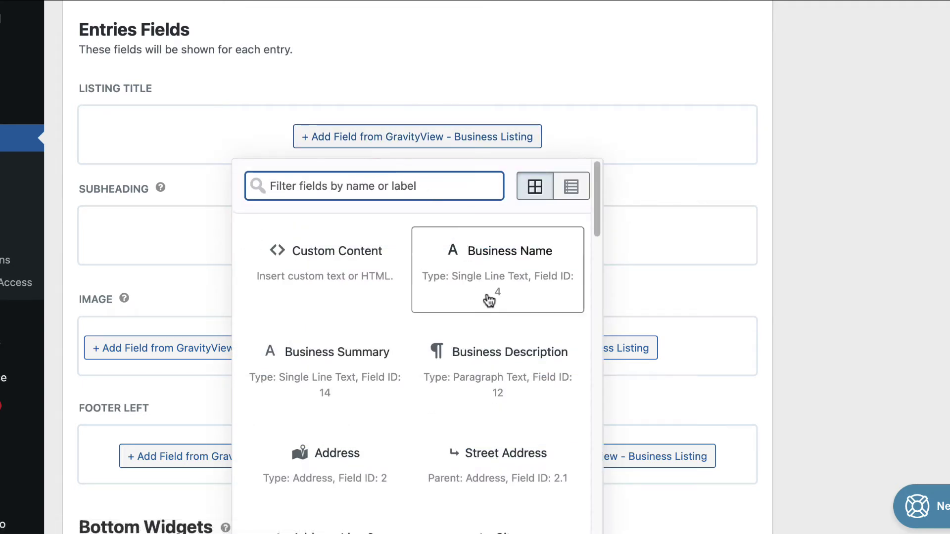
{"action": "left_click", "coordinate": [514, 269]}
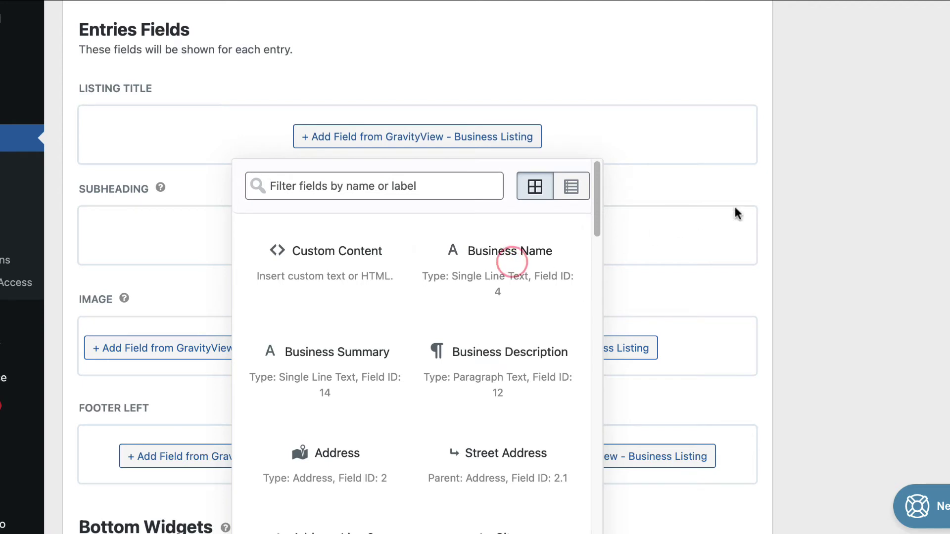
{"action": "left_click", "coordinate": [772, 196]}
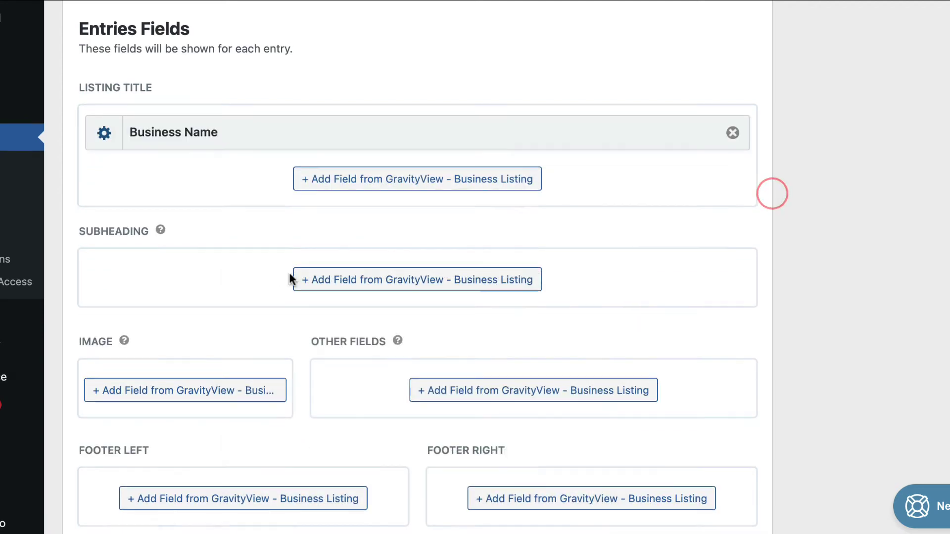
{"action": "scroll", "coordinate": [289, 272], "scroll_direction": "down", "scroll_amount": 2}
{"action": "left_click", "coordinate": [379, 227]}
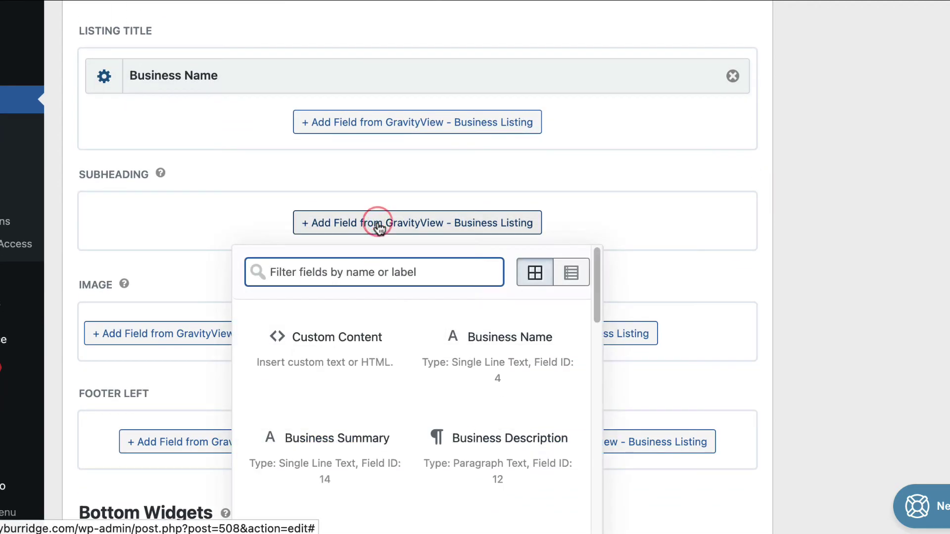
{"action": "left_click", "coordinate": [328, 455]}
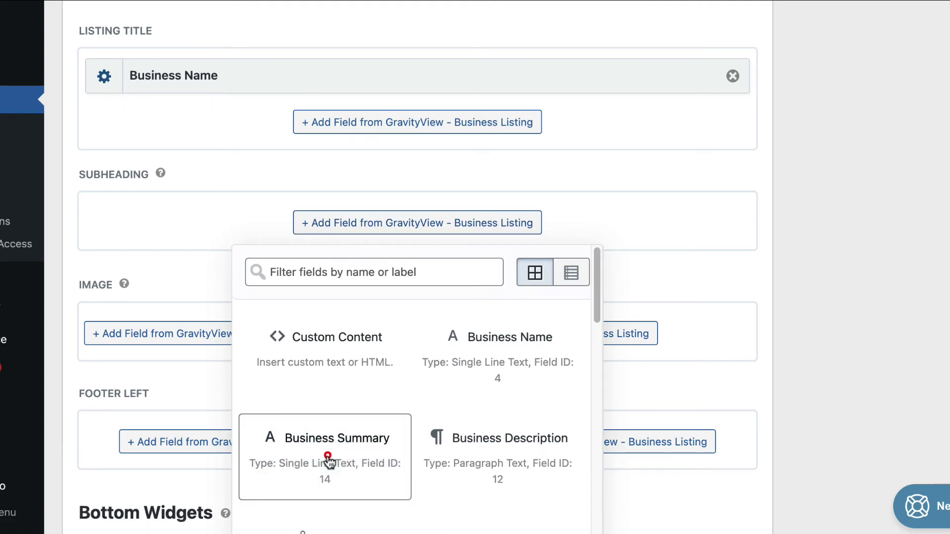
{"action": "left_click", "coordinate": [779, 306]}
- Put Featured Image in the Image area and Business Description in Other Fields
{"action": "scroll", "coordinate": [765, 327], "scroll_direction": "down", "scroll_amount": 3}
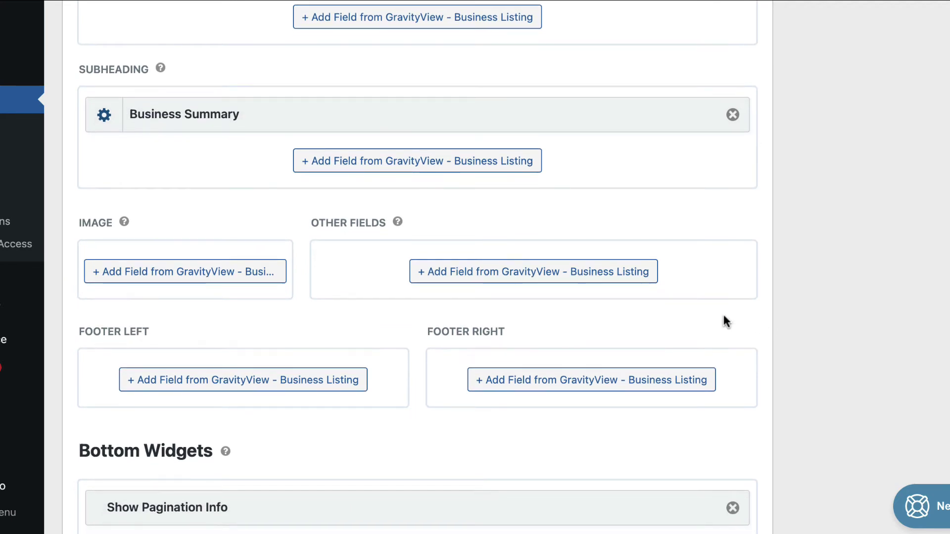
{"action": "left_click", "coordinate": [191, 272]}
{"action": "scroll", "coordinate": [196, 341], "scroll_direction": "down", "scroll_amount": 10}
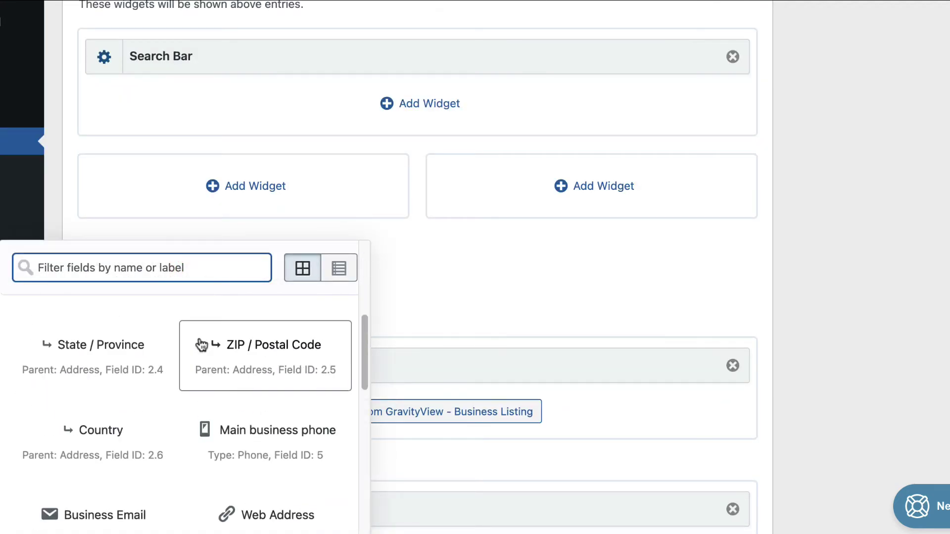
{"action": "scroll", "coordinate": [201, 341], "scroll_direction": "down", "scroll_amount": 2}
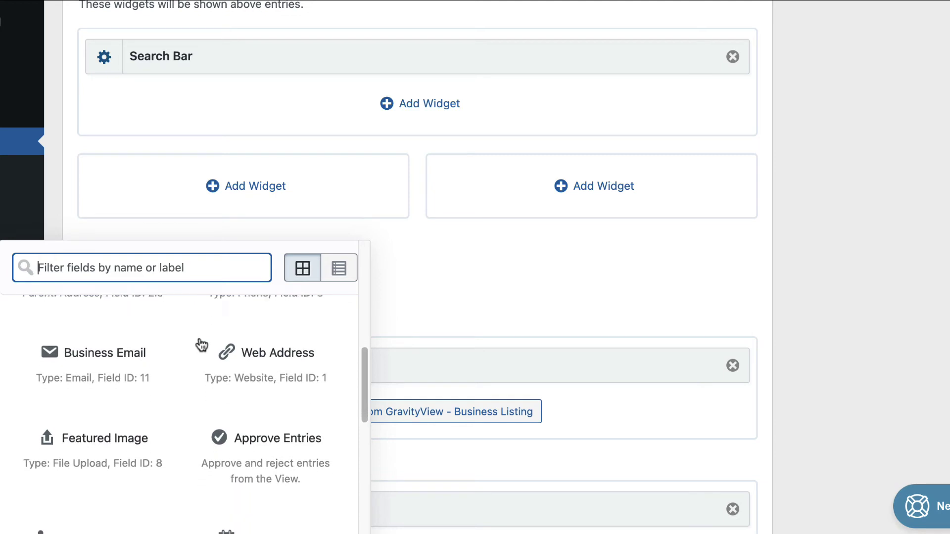
{"action": "left_click", "coordinate": [99, 442]}
{"action": "scroll", "coordinate": [549, 287], "scroll_direction": "up", "scroll_amount": 3}
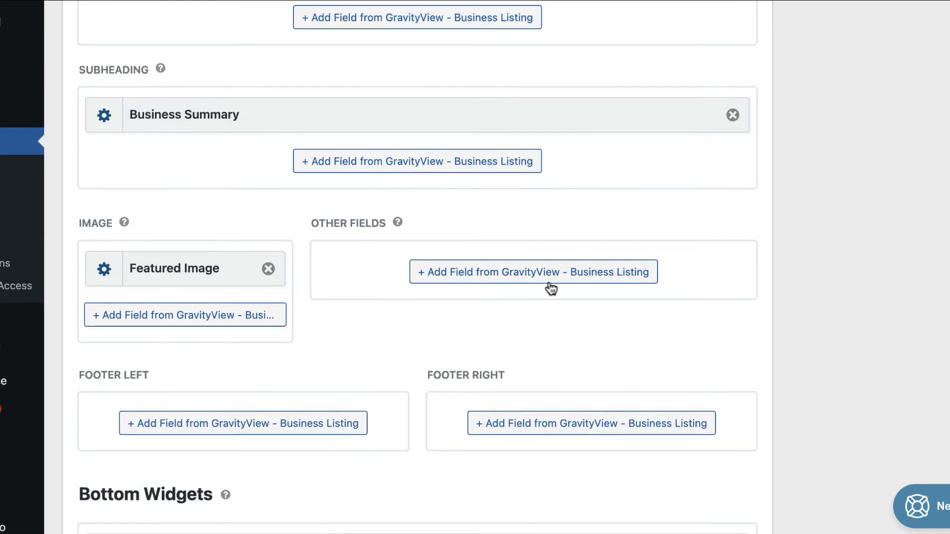
{"action": "left_click", "coordinate": [520, 277]}
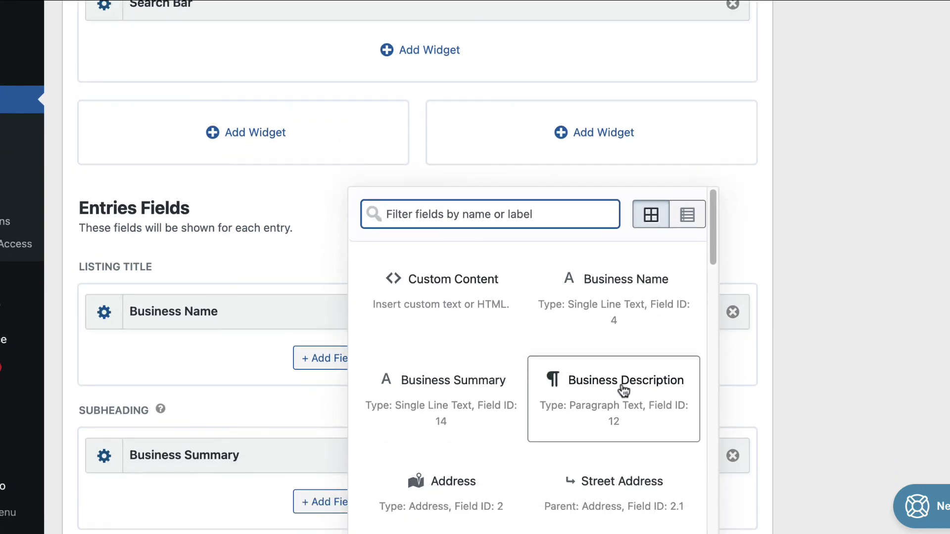
{"action": "left_click", "coordinate": [600, 396]}
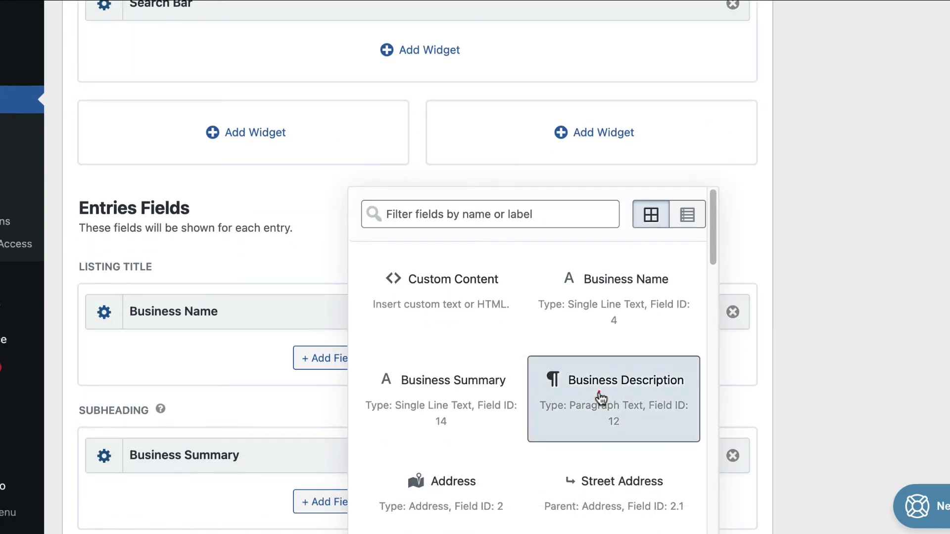
{"action": "left_click", "coordinate": [815, 358]}
- Add the Web Address field to the listing footer
{"action": "scroll", "coordinate": [530, 302], "scroll_direction": "down", "scroll_amount": 5}
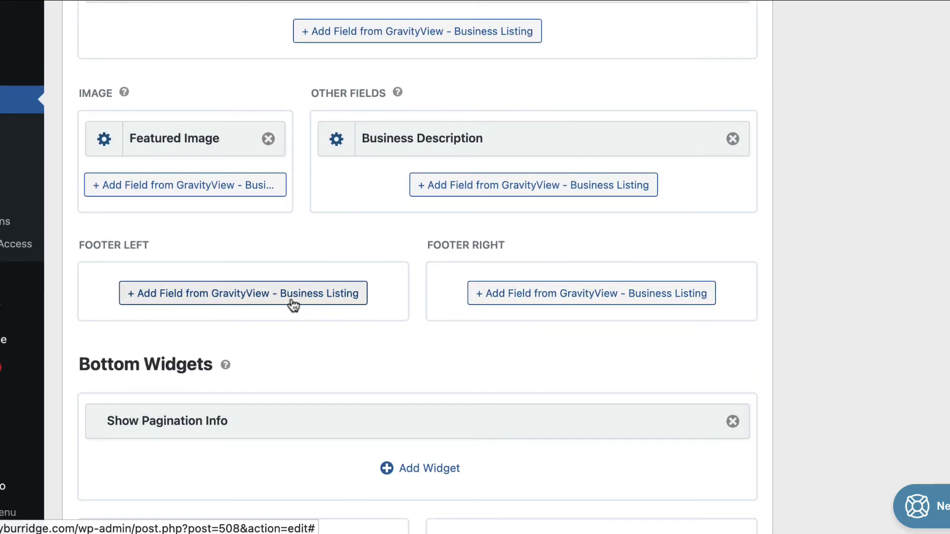
{"action": "left_click", "coordinate": [267, 301]}
{"action": "scroll", "coordinate": [273, 303], "scroll_direction": "down", "scroll_amount": 8}
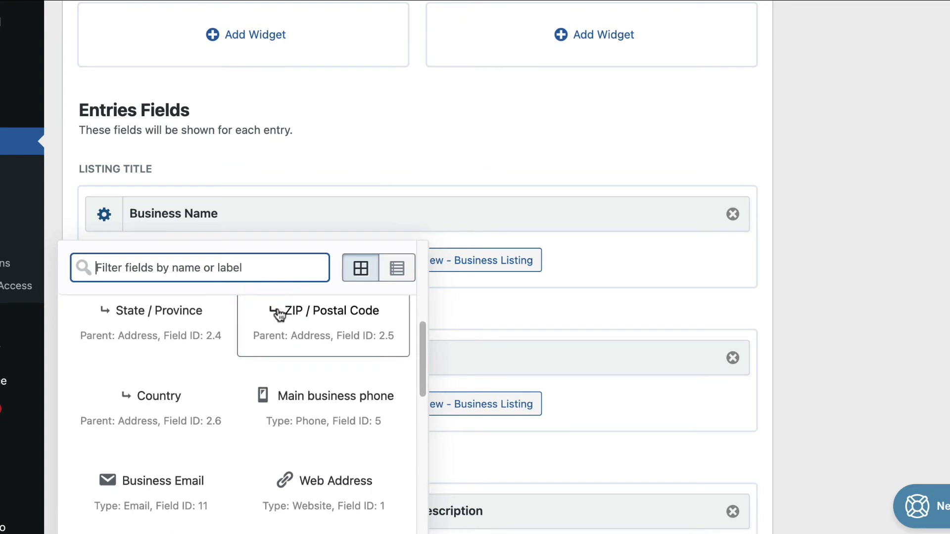
{"action": "scroll", "coordinate": [314, 424], "scroll_direction": "down", "scroll_amount": 1}
{"action": "left_click", "coordinate": [326, 482]}
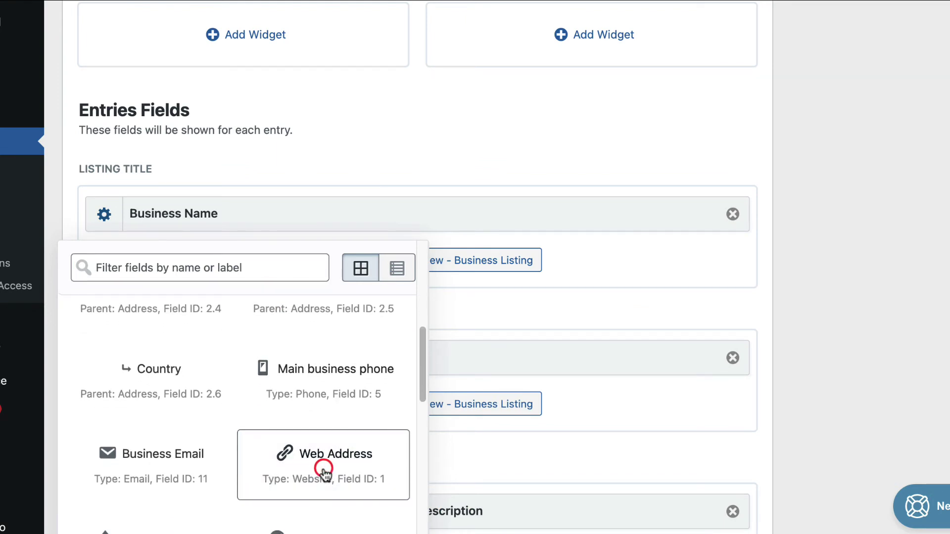
{"action": "left_click", "coordinate": [800, 367]}
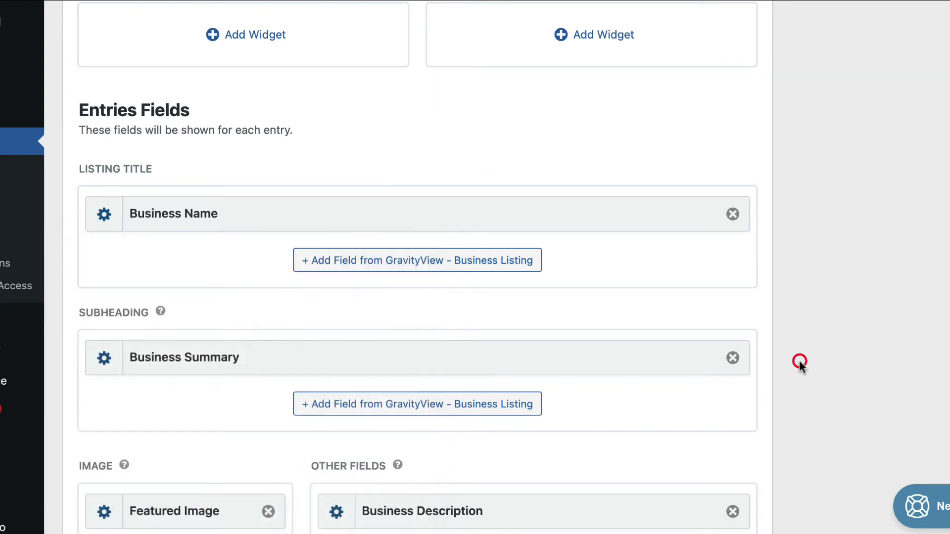
{"action": "scroll", "coordinate": [798, 367], "scroll_direction": "up", "scroll_amount": 3}
- Switch to the Single Entry Layout tab, showing the no-linked-fields warning
{"action": "scroll", "coordinate": [797, 361], "scroll_direction": "up", "scroll_amount": 10}
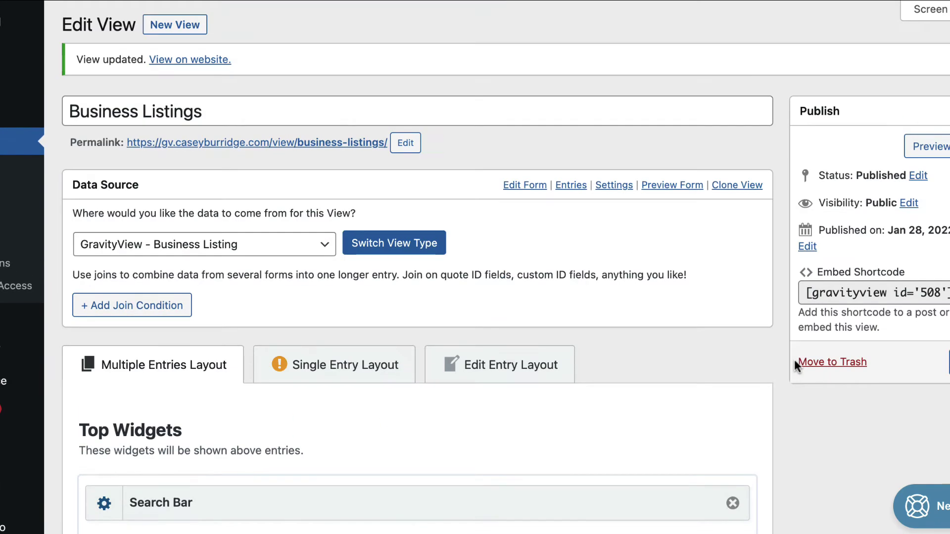
{"action": "scroll", "coordinate": [794, 361], "scroll_direction": "down", "scroll_amount": 2}
{"action": "scroll", "coordinate": [794, 359], "scroll_direction": "down", "scroll_amount": 1}
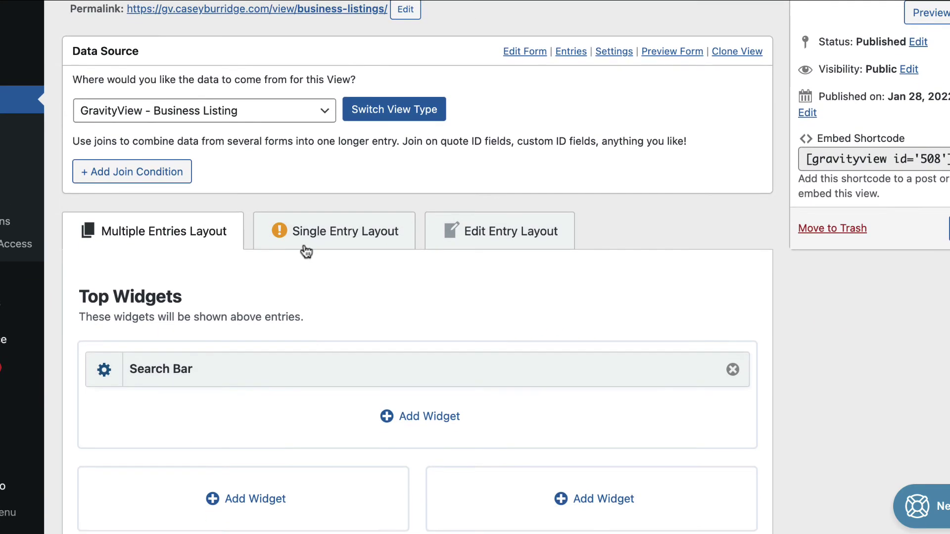
{"action": "left_click", "coordinate": [314, 238]}
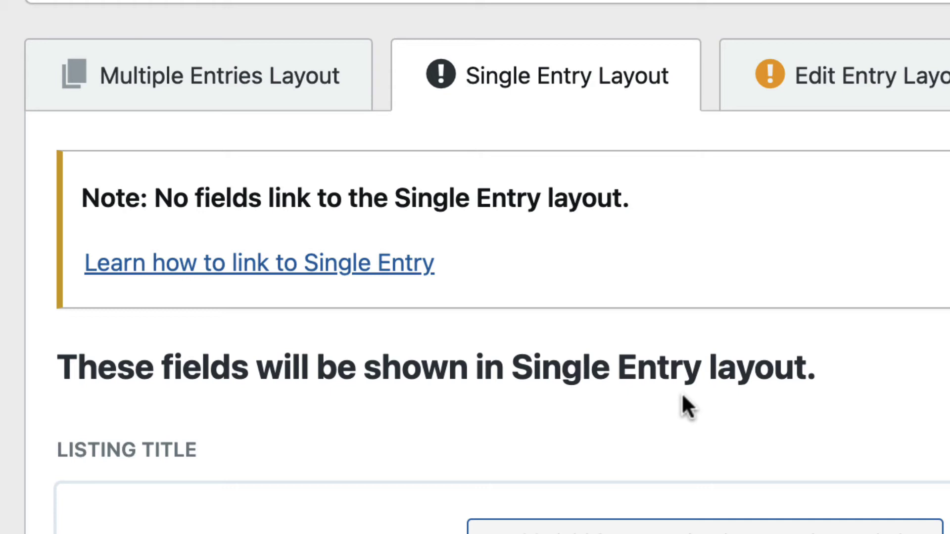
- On Multiple Entries Layout, enable Link to single entry for the Business Name title field
{"action": "left_click", "coordinate": [190, 83]}
{"action": "scroll", "coordinate": [650, 307], "scroll_direction": "down", "scroll_amount": 12}
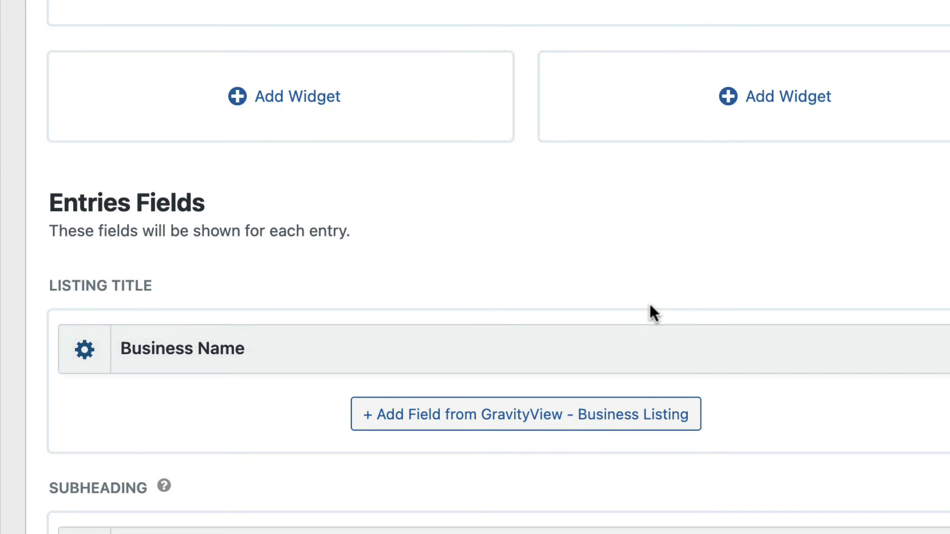
{"action": "scroll", "coordinate": [650, 304], "scroll_direction": "down", "scroll_amount": 2}
{"action": "scroll", "coordinate": [646, 346], "scroll_direction": "up", "scroll_amount": 5}
{"action": "scroll", "coordinate": [644, 376], "scroll_direction": "down", "scroll_amount": 5}
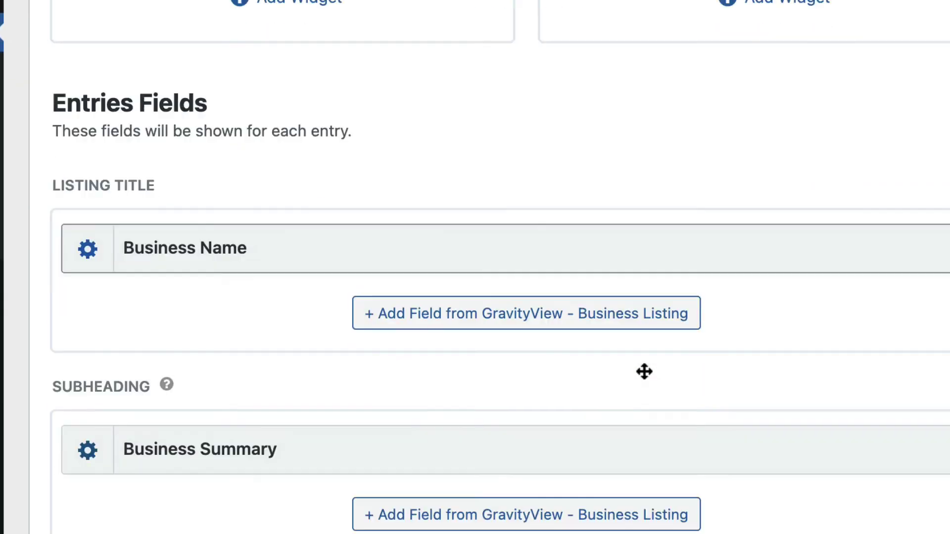
{"action": "scroll", "coordinate": [644, 372], "scroll_direction": "down", "scroll_amount": 1}
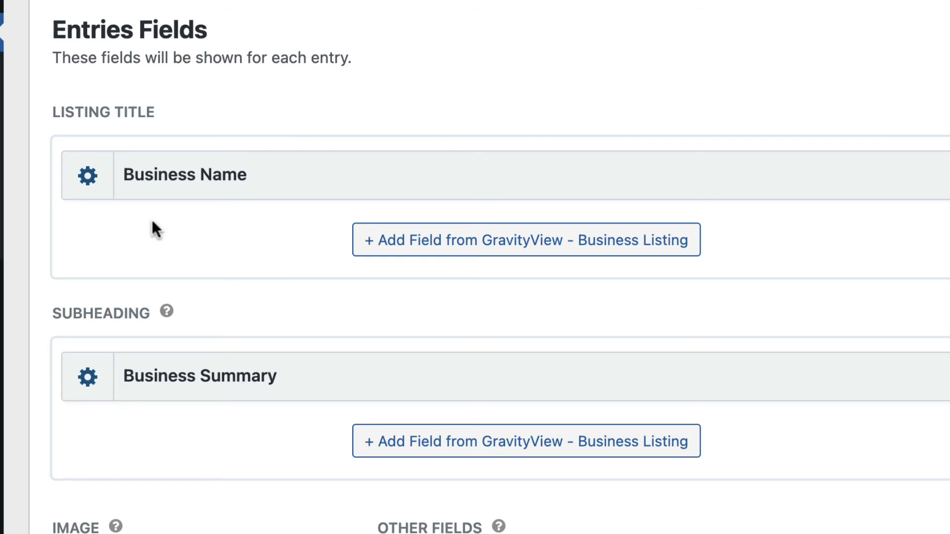
{"action": "left_click", "coordinate": [89, 183]}
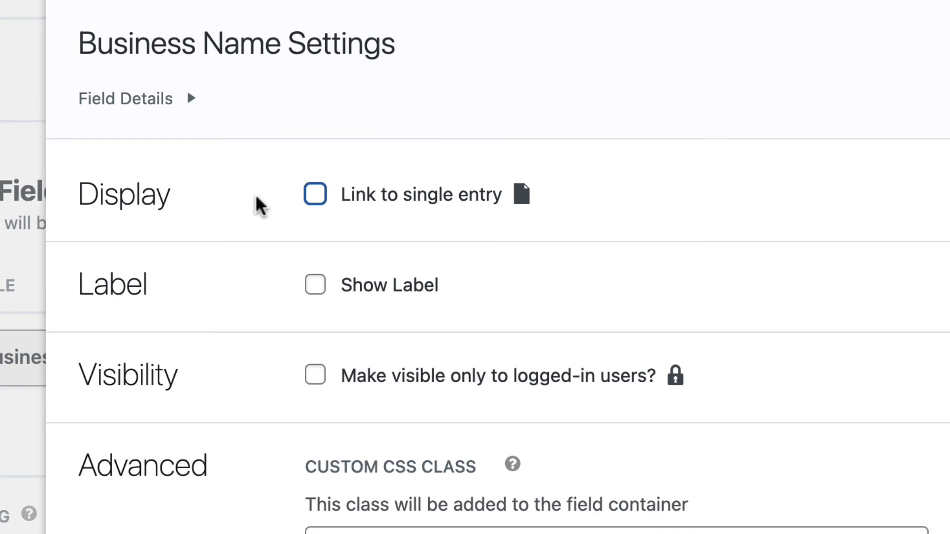
{"action": "left_click", "coordinate": [316, 194]}
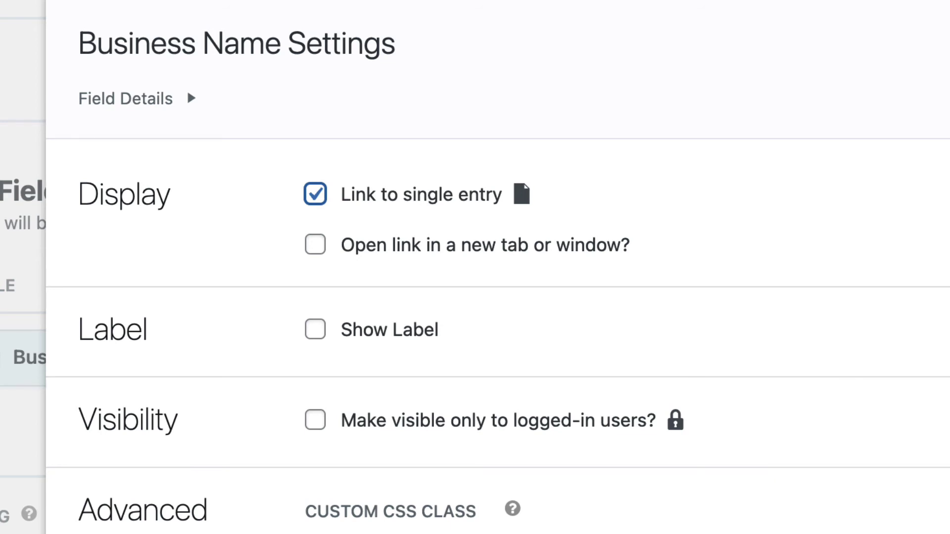
{"action": "left_click", "coordinate": [948, 357]}
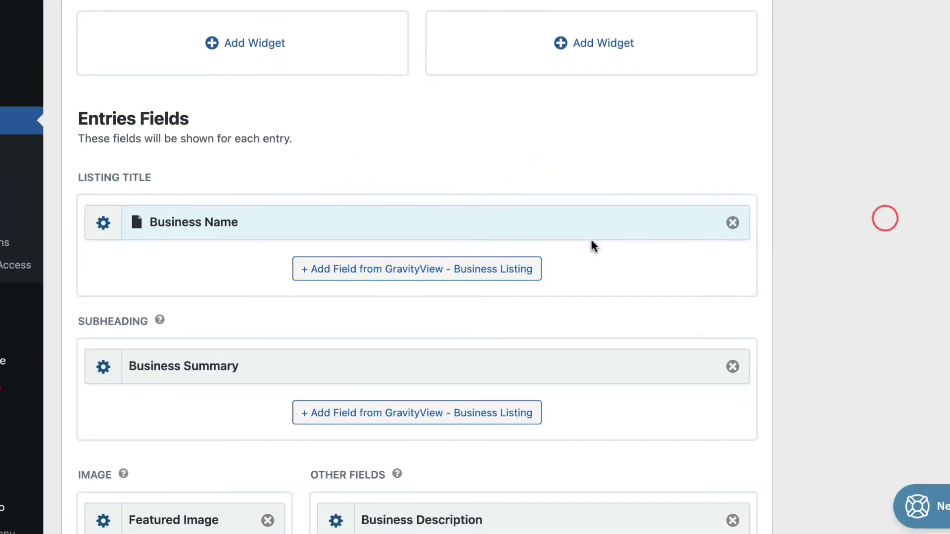
{"action": "scroll", "coordinate": [592, 244], "scroll_direction": "up", "scroll_amount": 10}
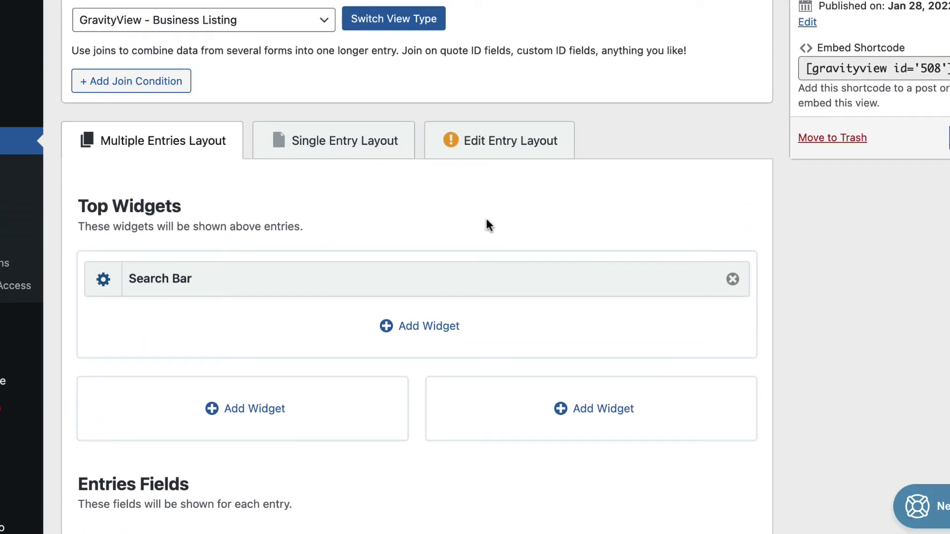
- On the Single Entry Layout, add Business Name as the page title
{"action": "left_click", "coordinate": [331, 151]}
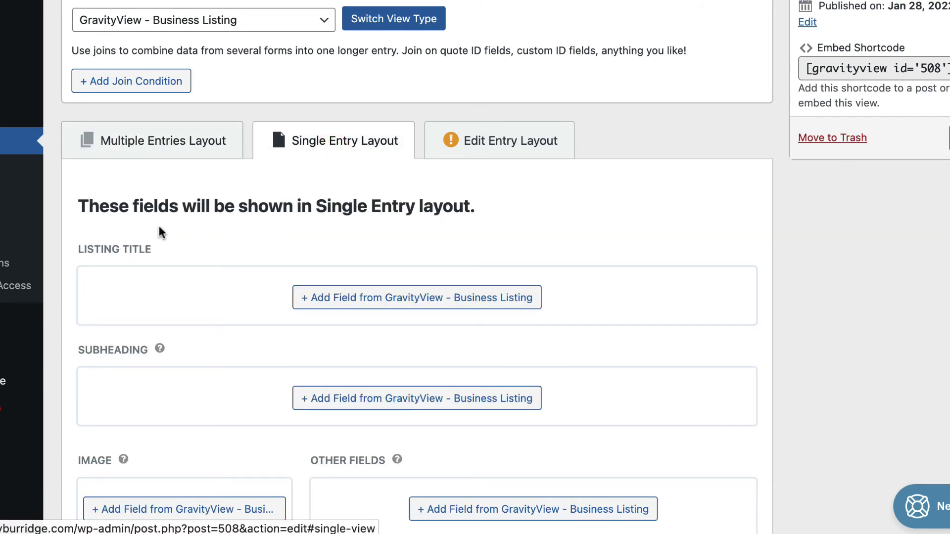
{"action": "scroll", "coordinate": [211, 248], "scroll_direction": "down", "scroll_amount": 5}
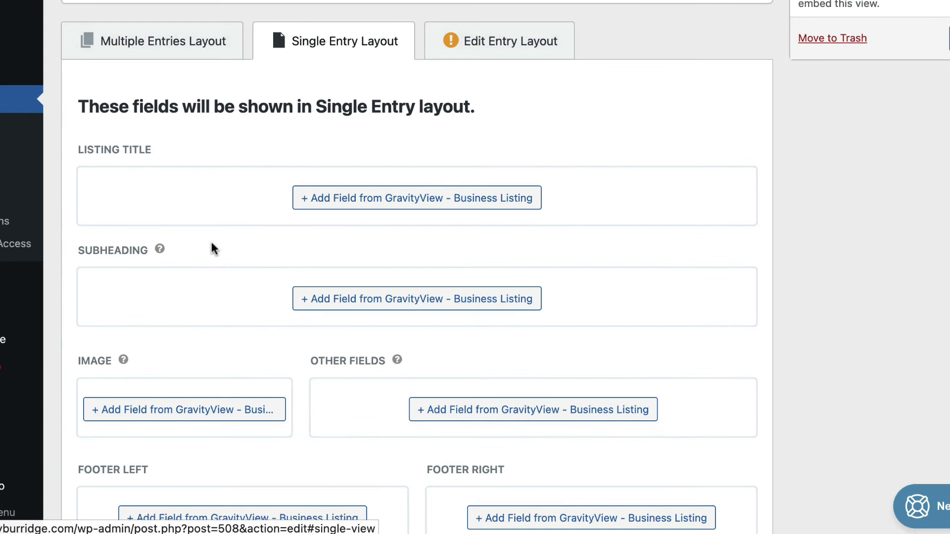
{"action": "scroll", "coordinate": [211, 241], "scroll_direction": "down", "scroll_amount": 3}
{"action": "left_click", "coordinate": [372, 101]}
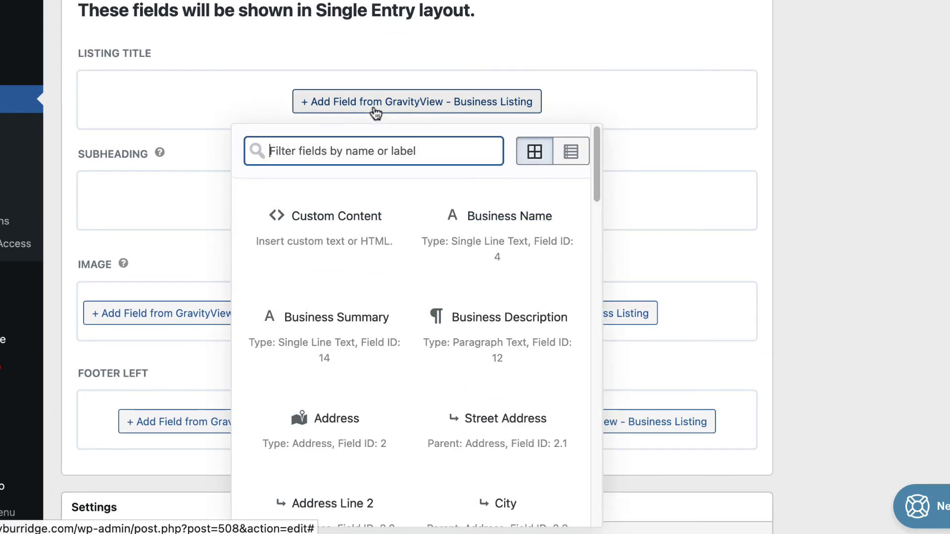
- Add Business Description and Business Email to Other Fields and update the View
{"action": "left_click", "coordinate": [551, 237]}
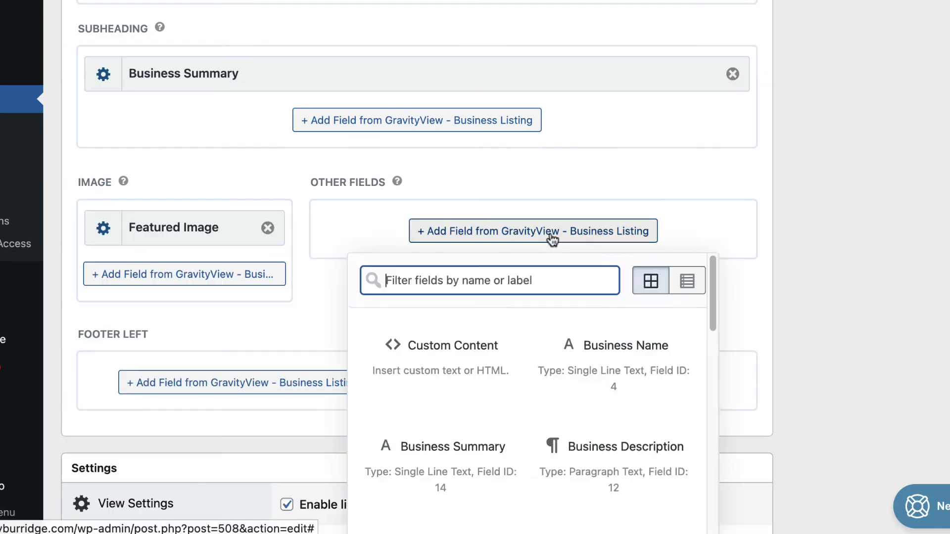
{"action": "scroll", "coordinate": [551, 238], "scroll_direction": "down", "scroll_amount": 4}
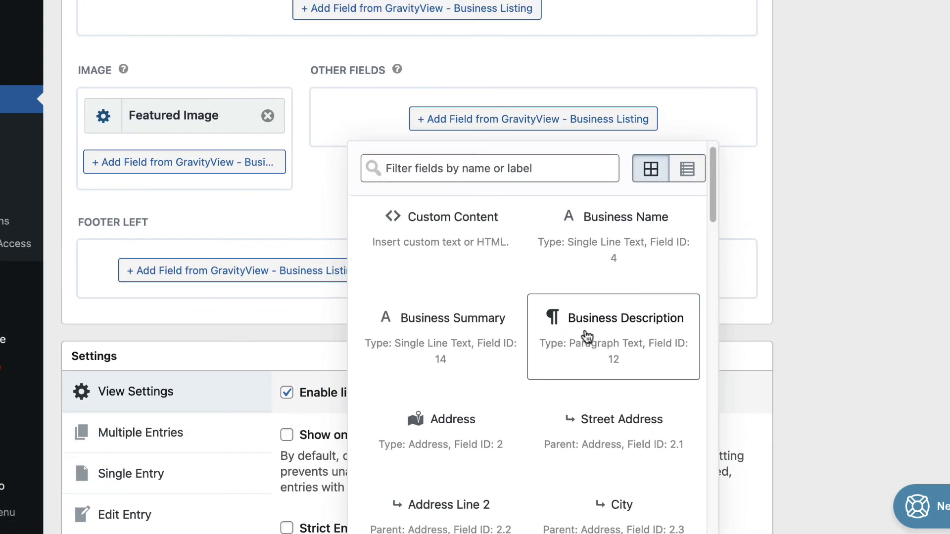
{"action": "left_click", "coordinate": [642, 335]}
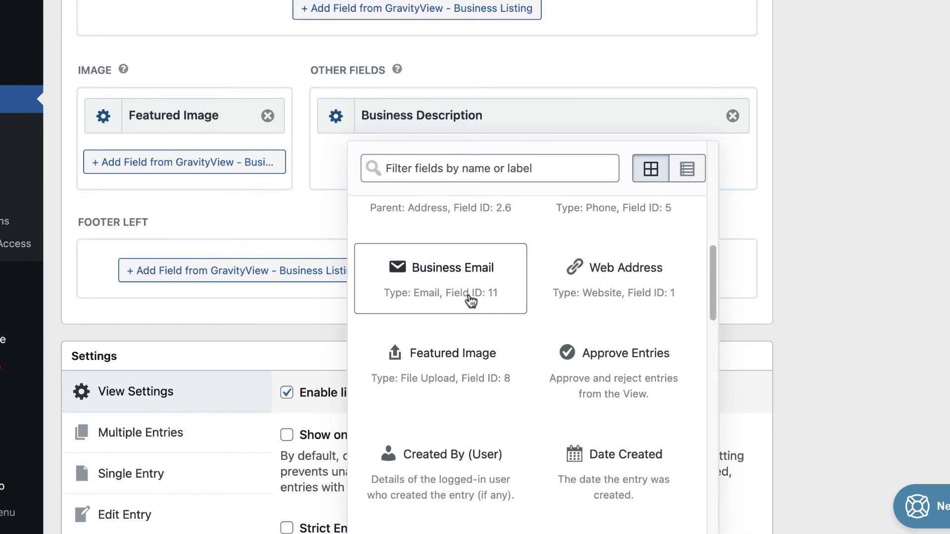
{"action": "left_click", "coordinate": [471, 300]}
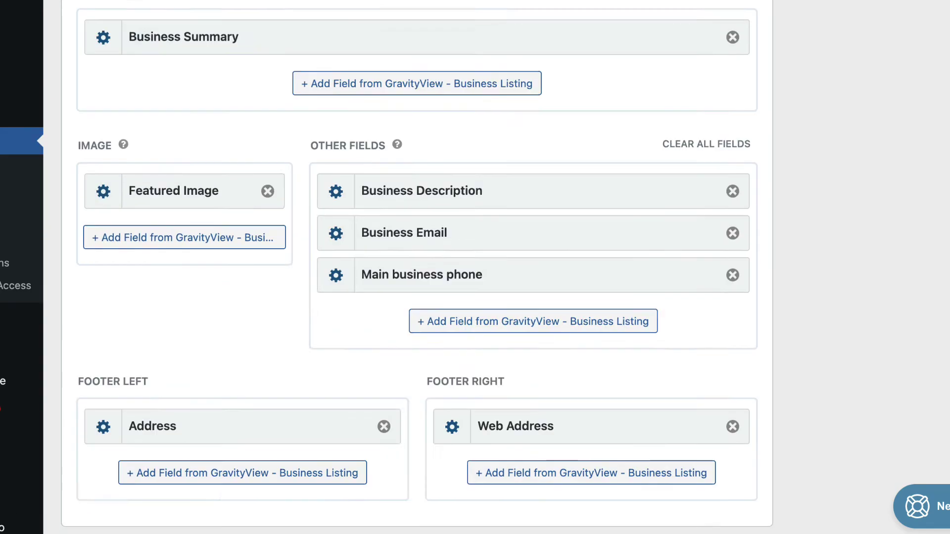
{"action": "scroll", "coordinate": [415, 268], "scroll_direction": "up", "scroll_amount": 5}
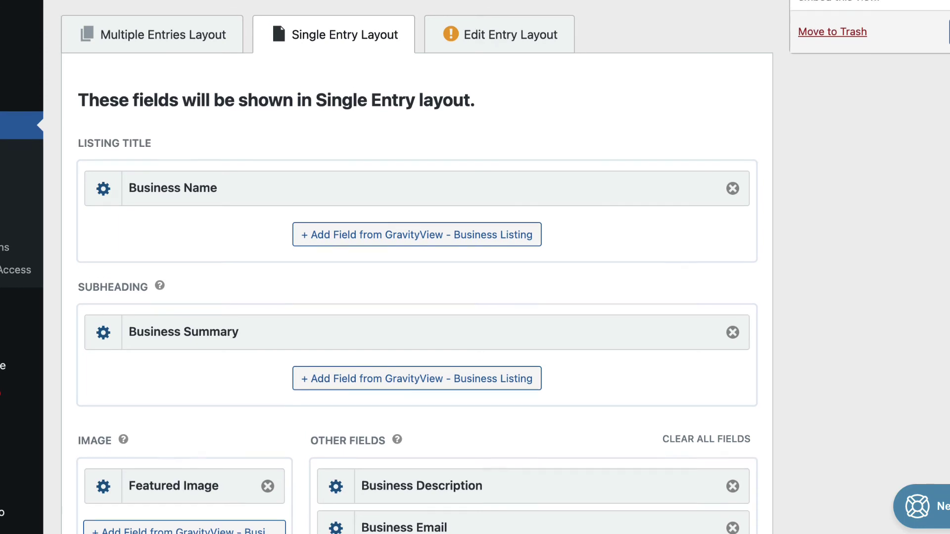
{"action": "scroll", "coordinate": [415, 268], "scroll_direction": "up", "scroll_amount": 4}
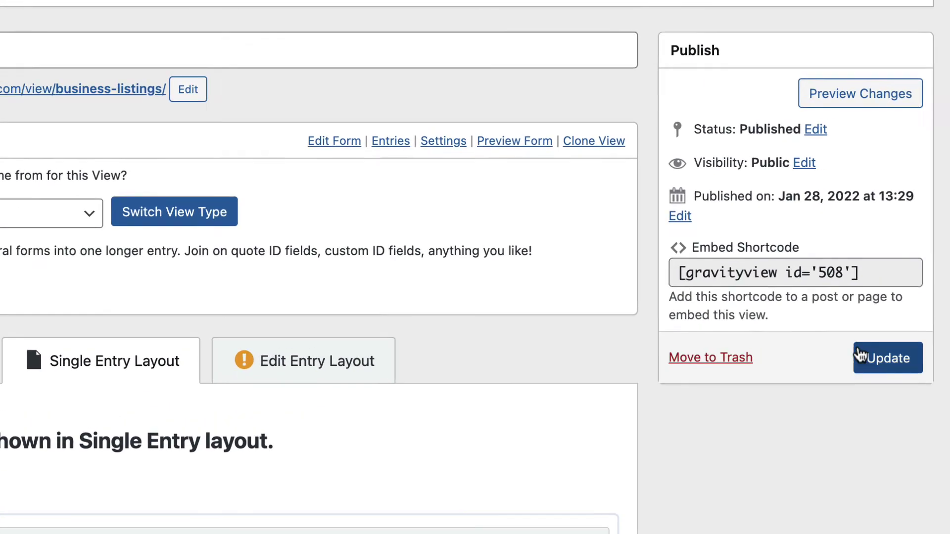
{"action": "left_click", "coordinate": [860, 355]}
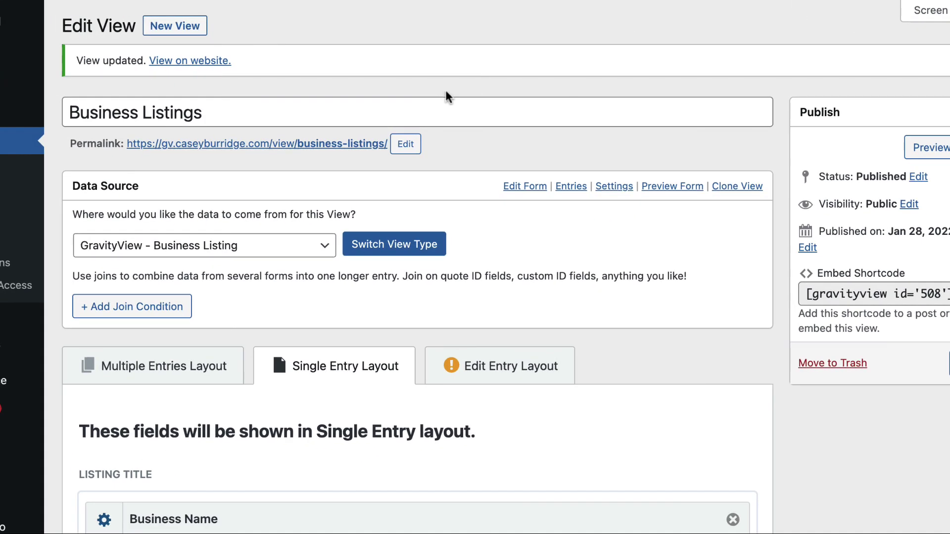
- View the listing on the live site and open My Cafe's single-entry page
{"action": "left_click", "coordinate": [210, 62]}
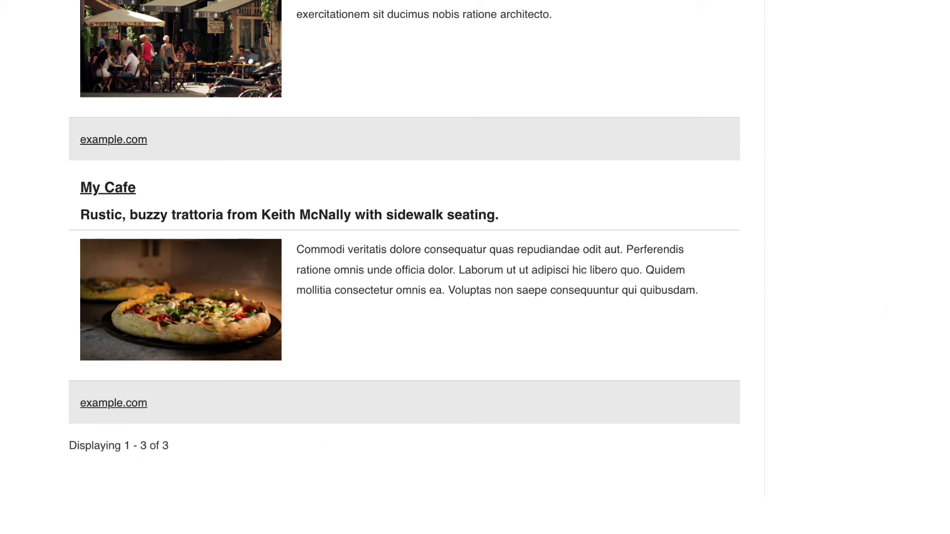
{"action": "scroll", "coordinate": [404, 247], "scroll_direction": "up", "scroll_amount": 10}
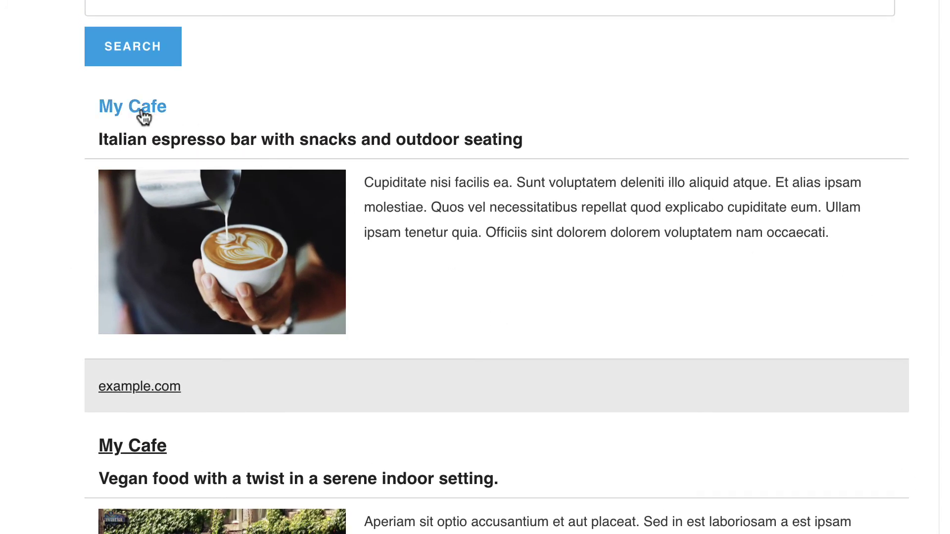
{"action": "left_click", "coordinate": [141, 115]}
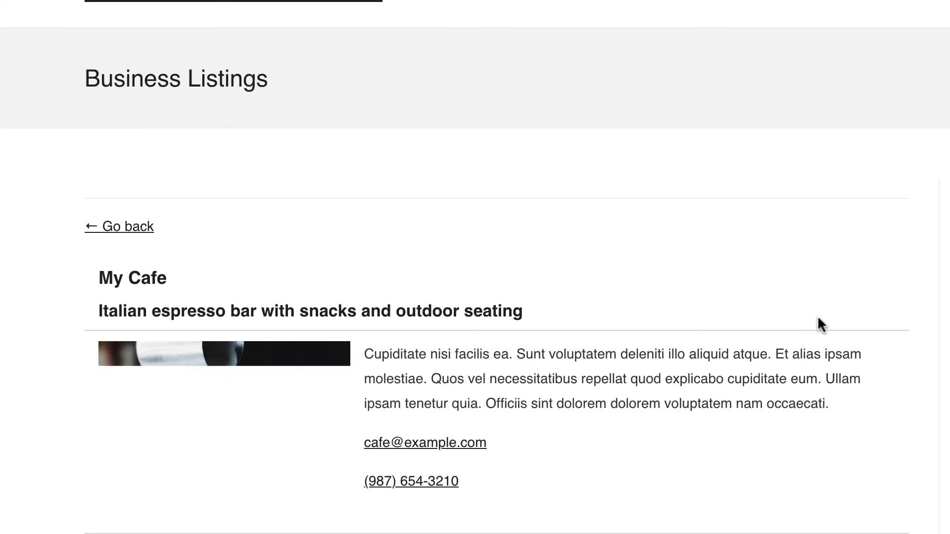
{"action": "scroll", "coordinate": [817, 319], "scroll_direction": "down", "scroll_amount": 3}
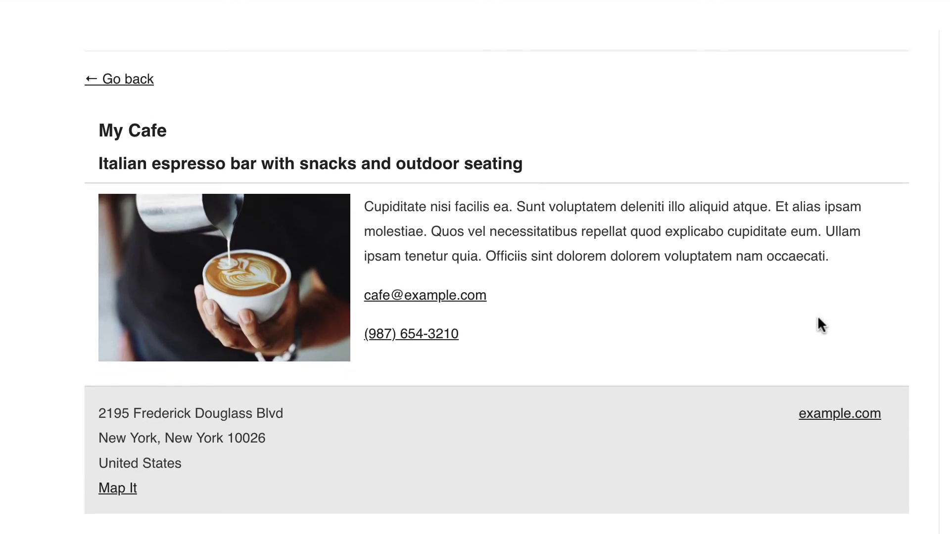